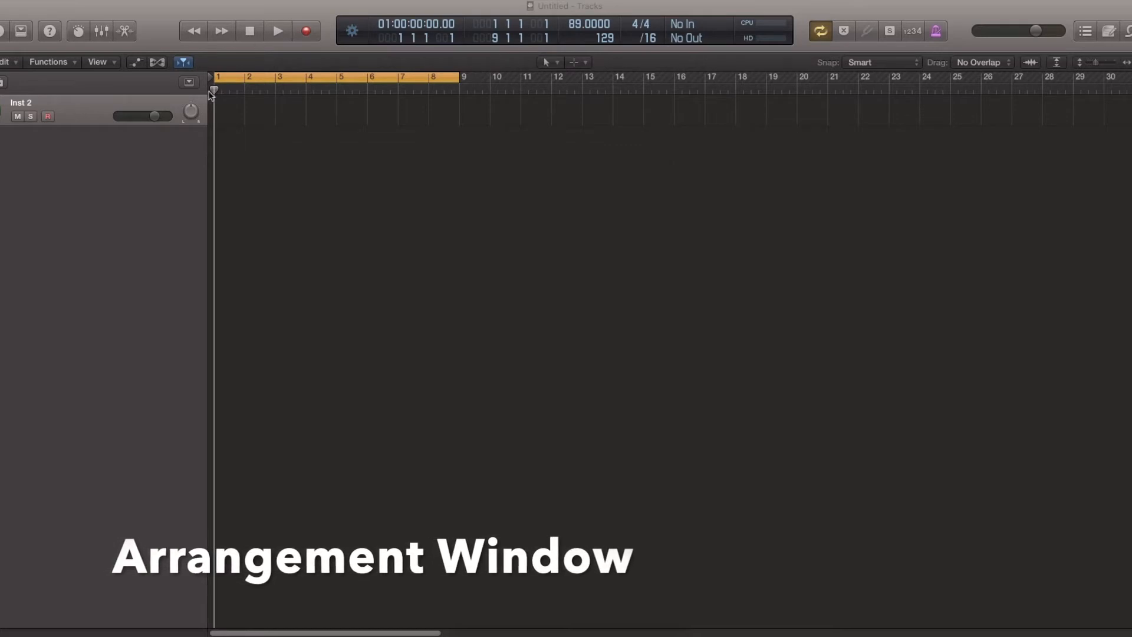
{"action": "left_click_drag", "start_coordinate": [218, 104], "coordinate": [324, 527]}
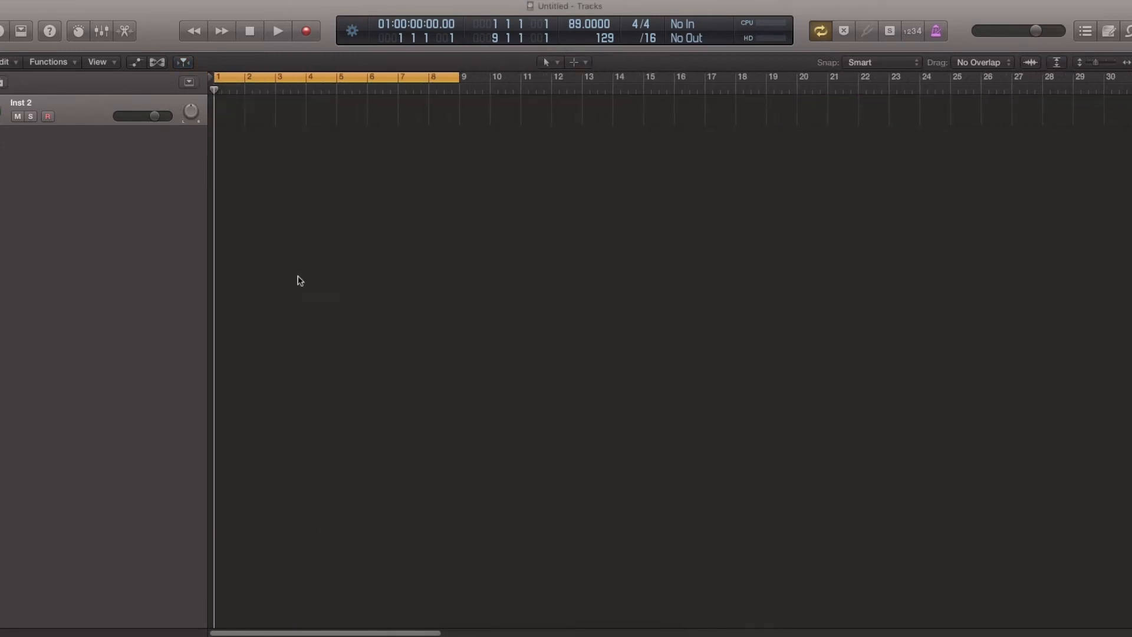
{"action": "left_click_drag", "start_coordinate": [235, 115], "coordinate": [377, 442]}
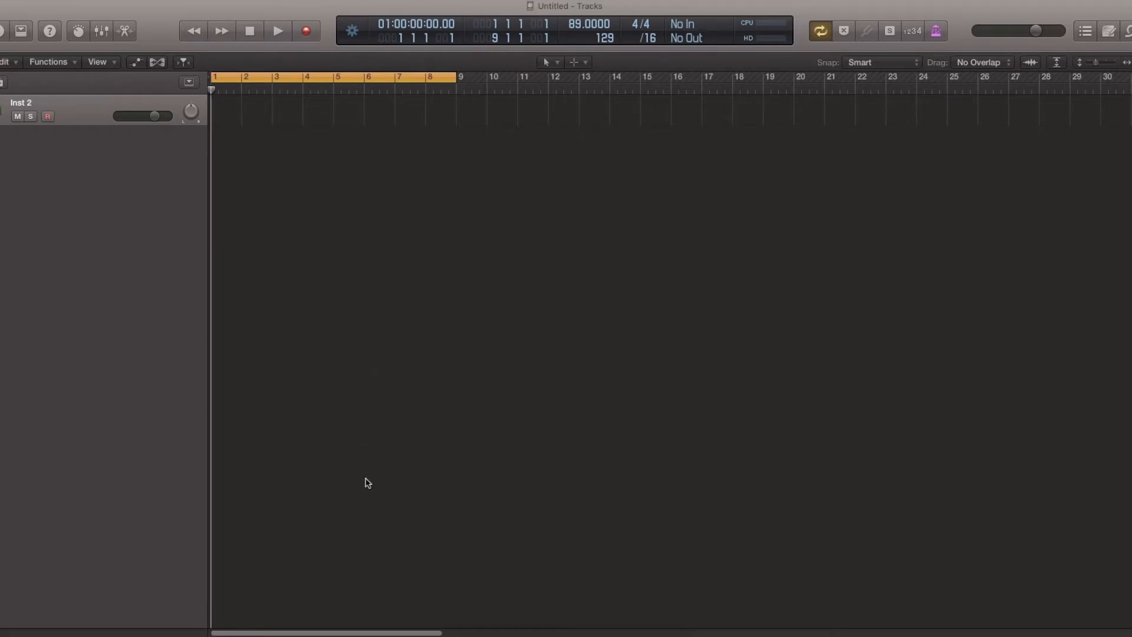
{"action": "left_click_drag", "start_coordinate": [278, 407], "coordinate": [1123, 274]}
{"action": "scroll", "coordinate": [281, 96], "scroll_direction": "right", "scroll_amount": 2}
{"action": "scroll", "coordinate": [301, 88], "scroll_direction": "left", "scroll_amount": 2}
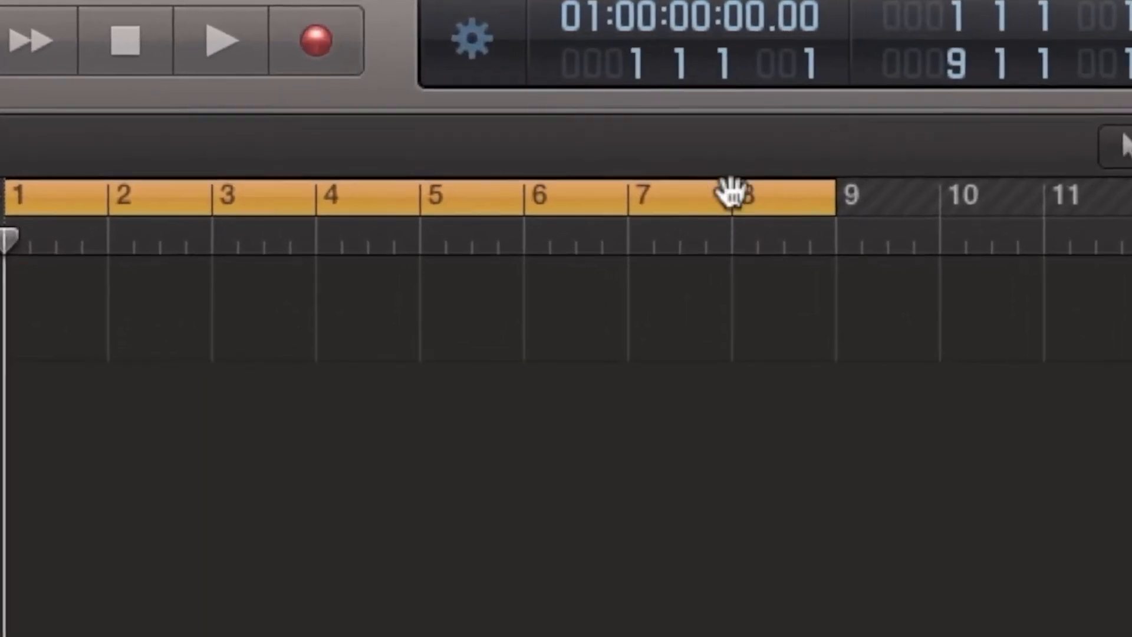
Switch cycle mode off and on, and shorten the cycle range to the single bar from 1 to 2.
{"action": "left_click", "coordinate": [678, 176]}
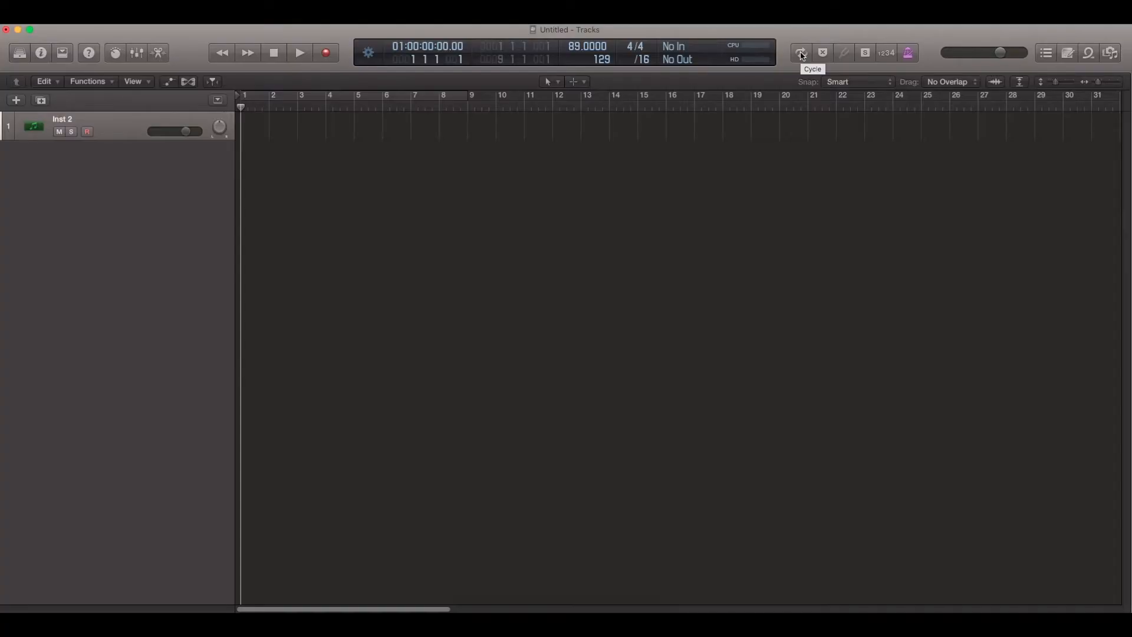
{"action": "left_click", "coordinate": [802, 54]}
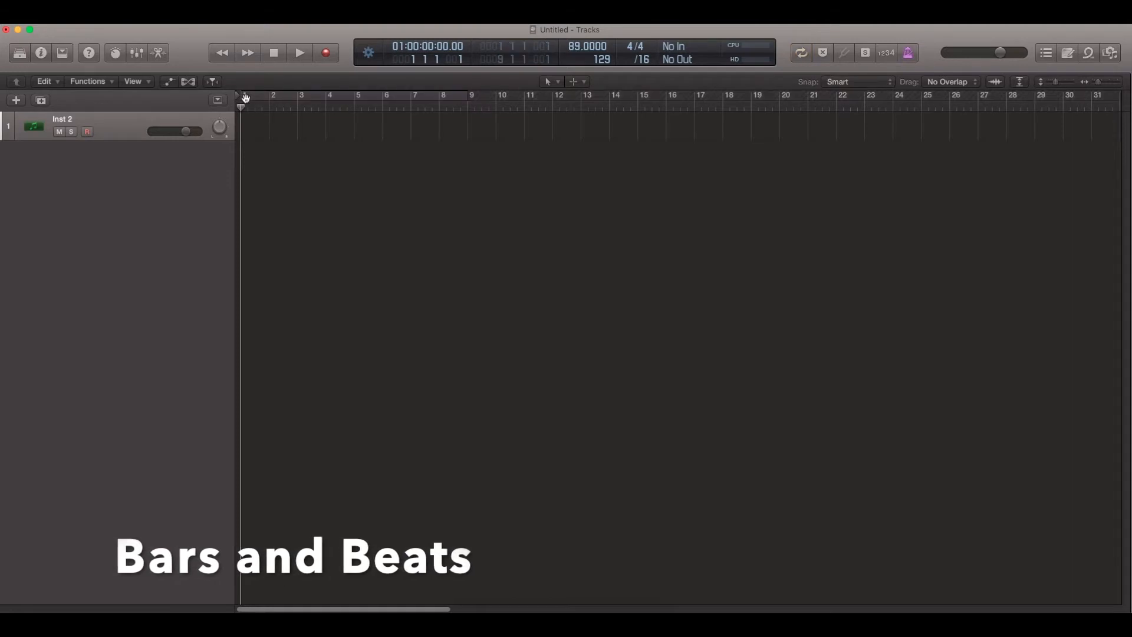
{"action": "left_click", "coordinate": [244, 99]}
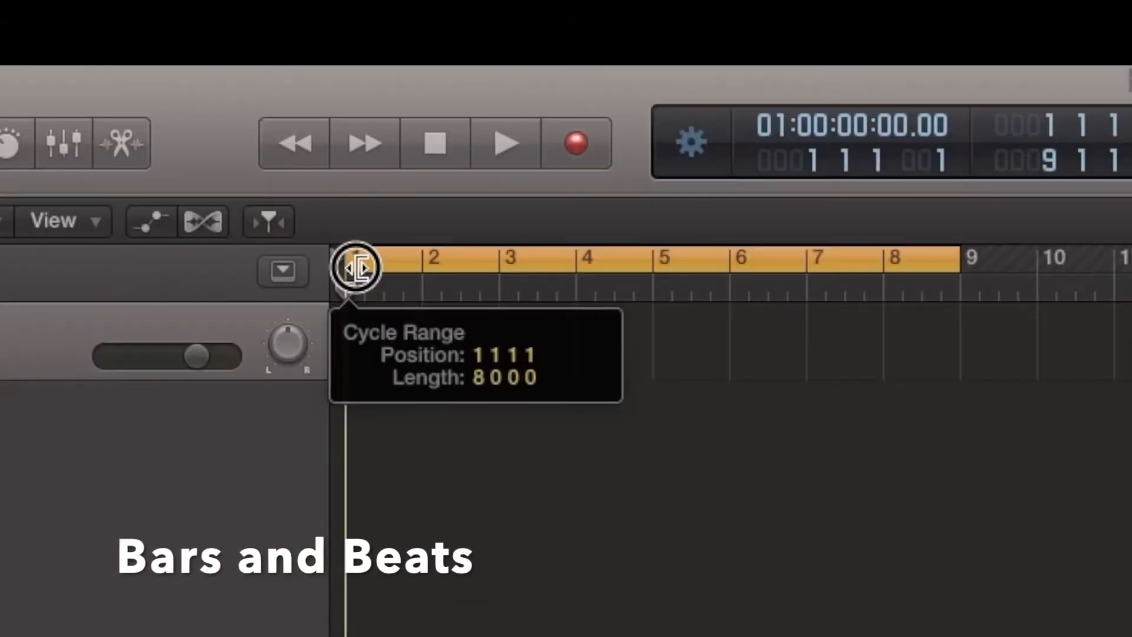
{"action": "left_click", "coordinate": [406, 259]}
{"action": "left_click_drag", "start_coordinate": [355, 265], "coordinate": [433, 270]}
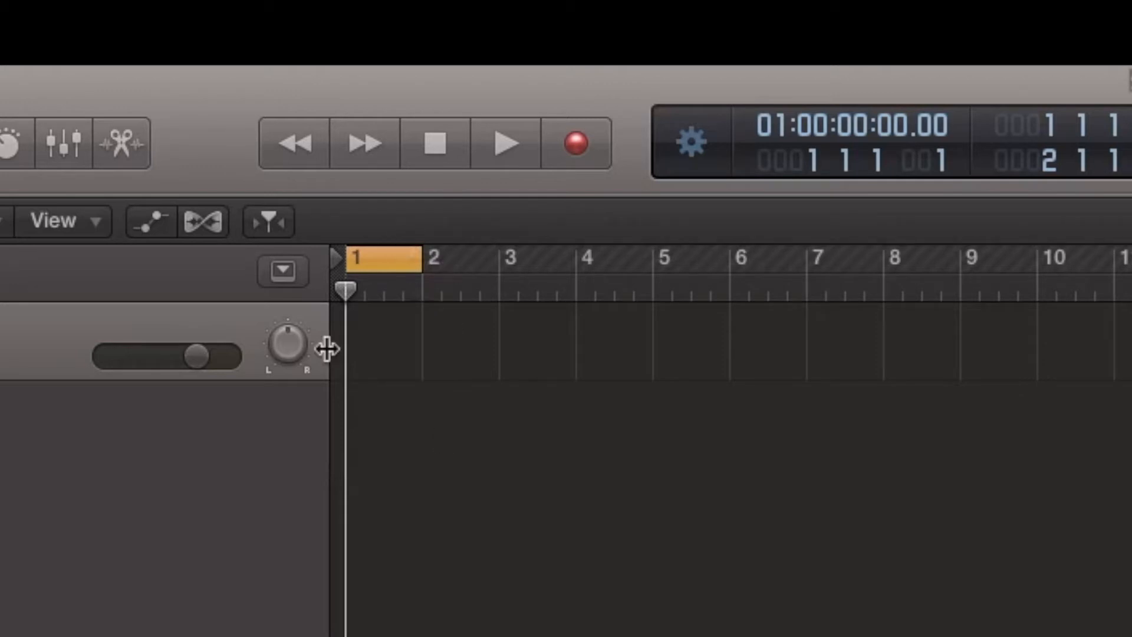
Move the playhead from the start of the project to bar 2, the end of the one-bar cycle range.
{"action": "left_click", "coordinate": [352, 290]}
{"action": "left_click_drag", "start_coordinate": [353, 290], "coordinate": [421, 285]}
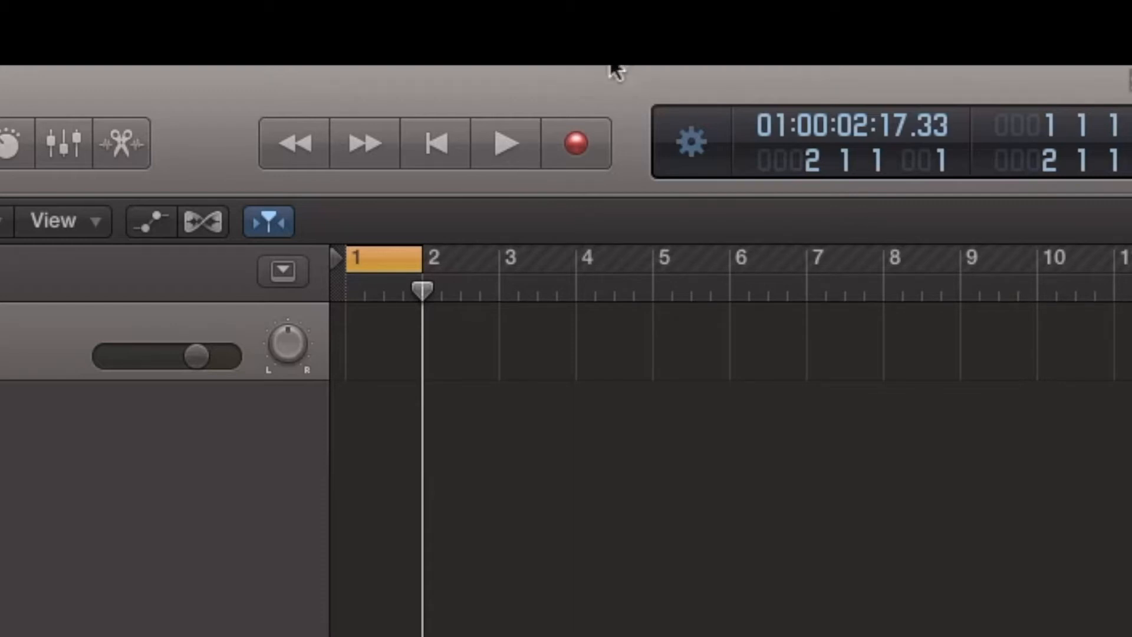
{"action": "mouse_move", "coordinate": [422, 288]}
{"action": "left_mouse_down"}
{"action": "mouse_move", "coordinate": [366, 288]}
{"action": "mouse_move", "coordinate": [419, 274]}
{"action": "left_mouse_up"}
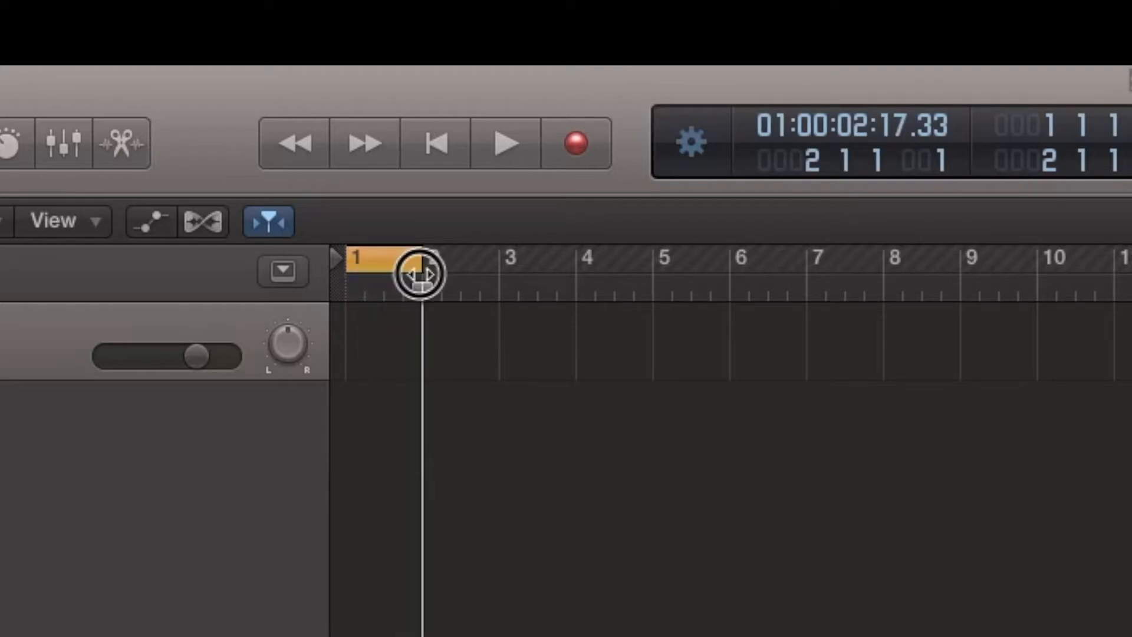
Extend the cycle range to four bars, from bar 1 to bar 5, and leave cycle mode switched on.
{"action": "left_click", "coordinate": [383, 260]}
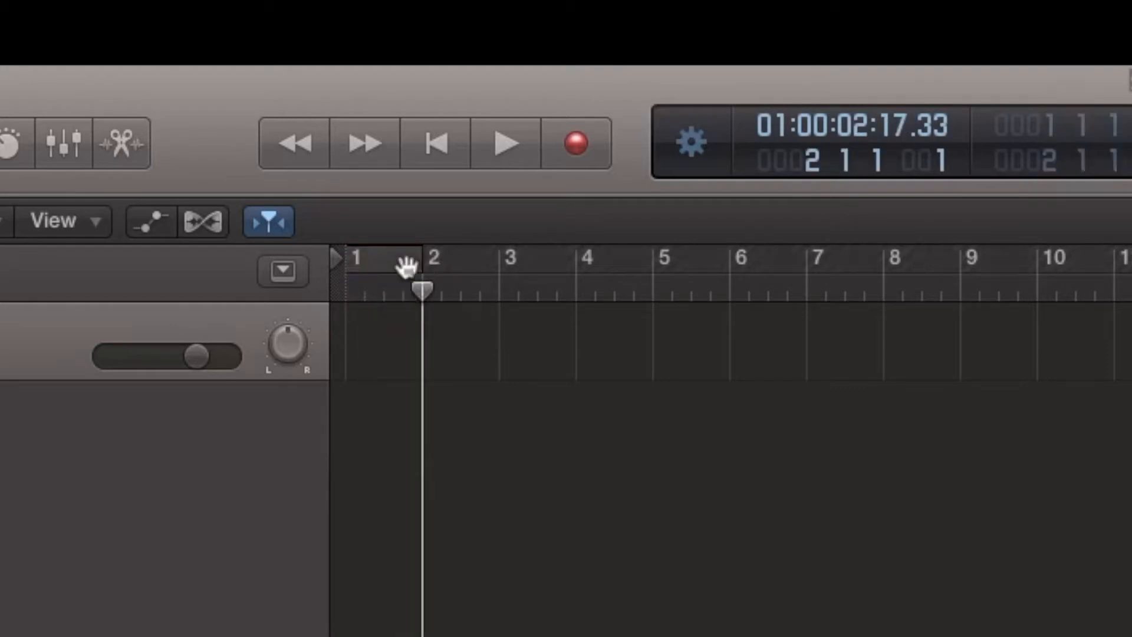
{"action": "left_click", "coordinate": [371, 263]}
{"action": "left_click_drag", "start_coordinate": [561, 264], "coordinate": [643, 286]}
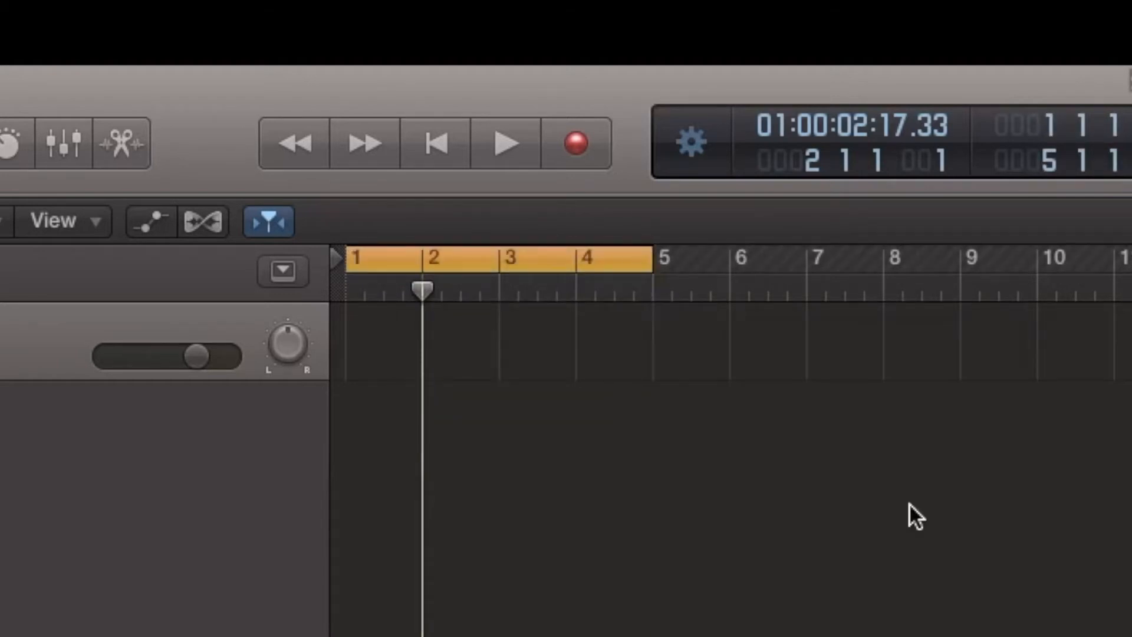
{"action": "mouse_move", "coordinate": [402, 289]}
{"action": "left_mouse_down"}
{"action": "mouse_move", "coordinate": [387, 290]}
{"action": "mouse_move", "coordinate": [422, 287]}
{"action": "left_mouse_up"}
{"action": "left_click", "coordinate": [386, 259]}
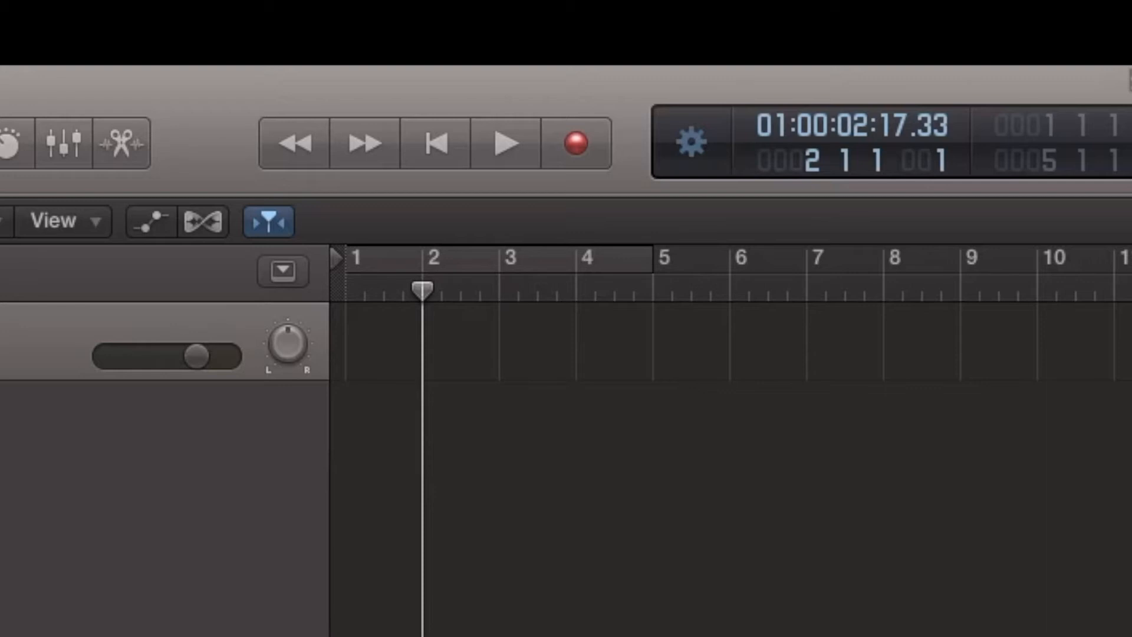
{"action": "left_click", "coordinate": [379, 258]}
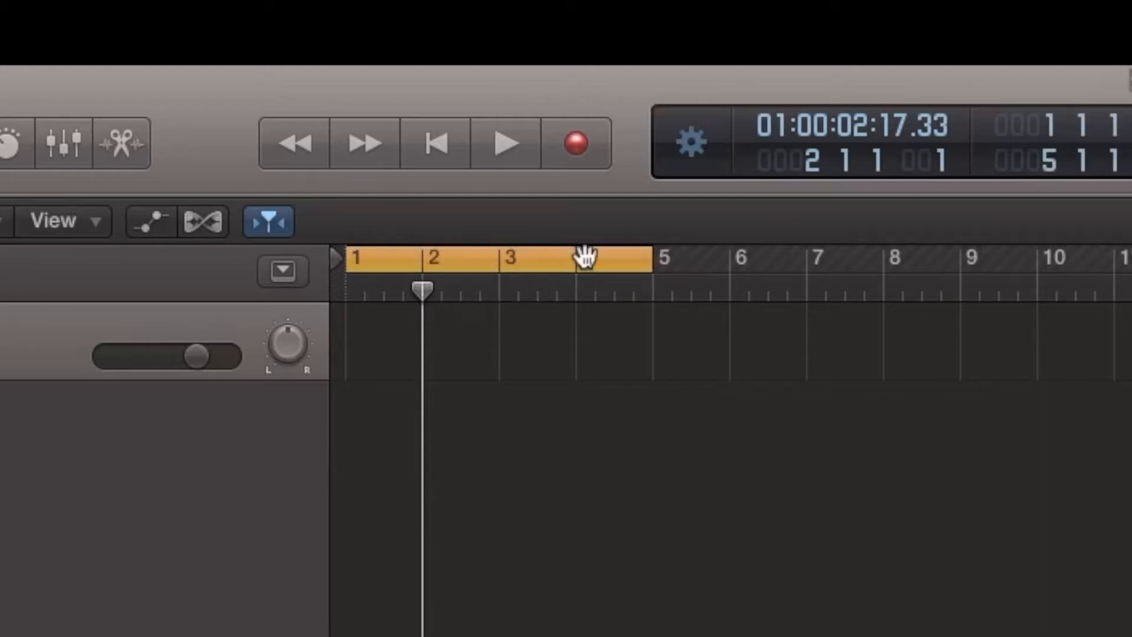
Move the playhead across the four-bar cycle range to bar 5 and return it to bar 1.
{"action": "left_click_drag", "start_coordinate": [422, 288], "coordinate": [313, 295]}
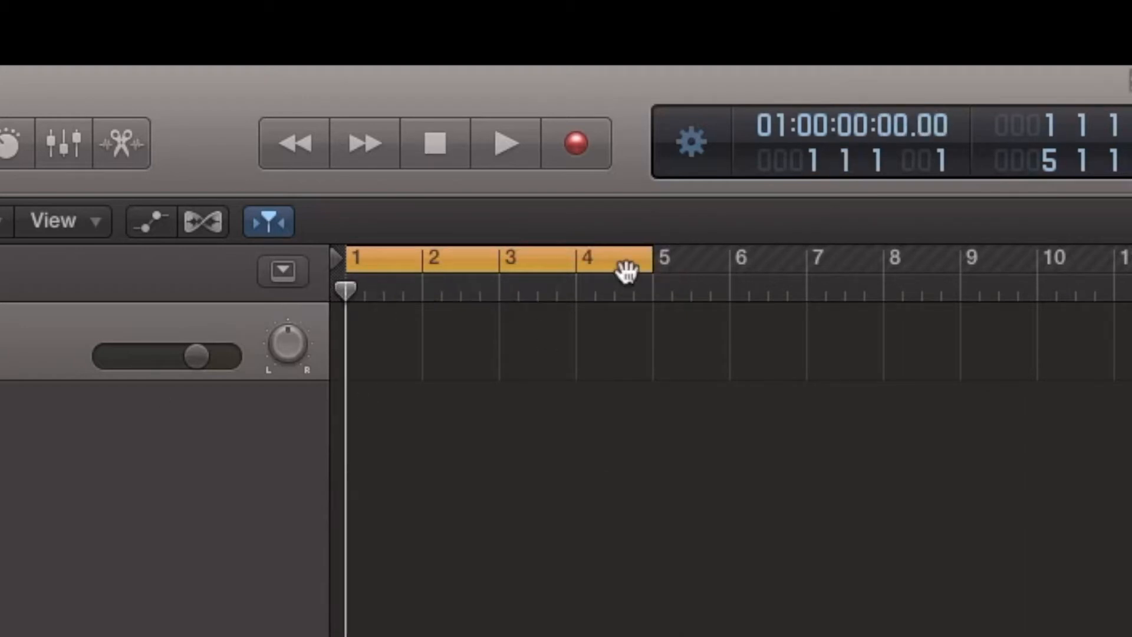
{"action": "left_click_drag", "start_coordinate": [353, 291], "coordinate": [654, 250]}
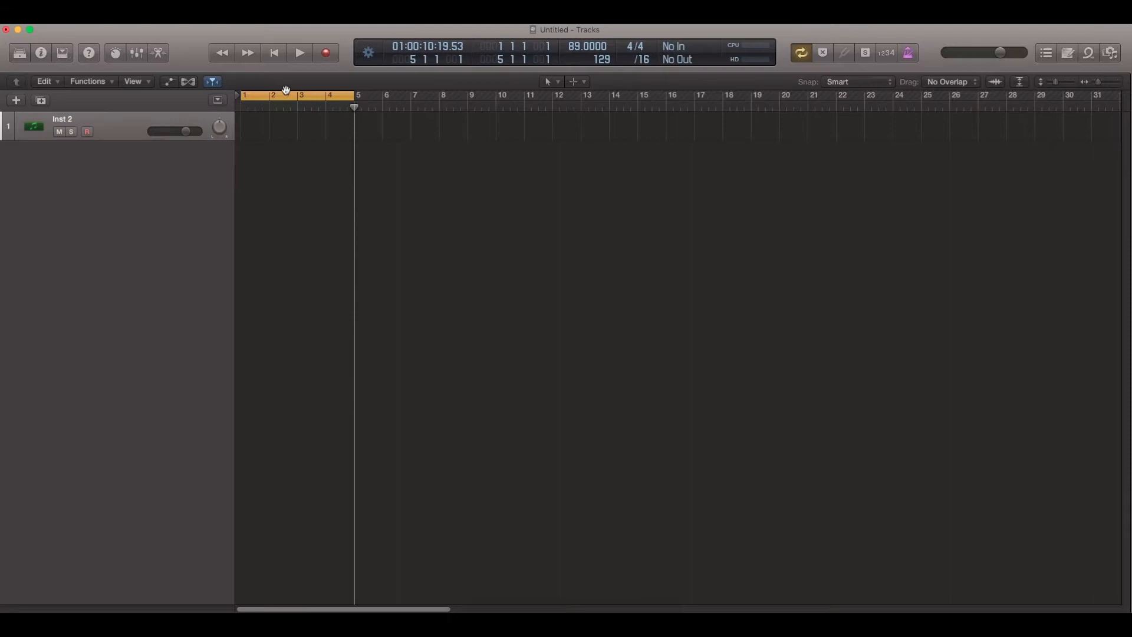
{"action": "left_click", "coordinate": [488, 379]}
{"action": "left_click_drag", "start_coordinate": [353, 107], "coordinate": [242, 107]}
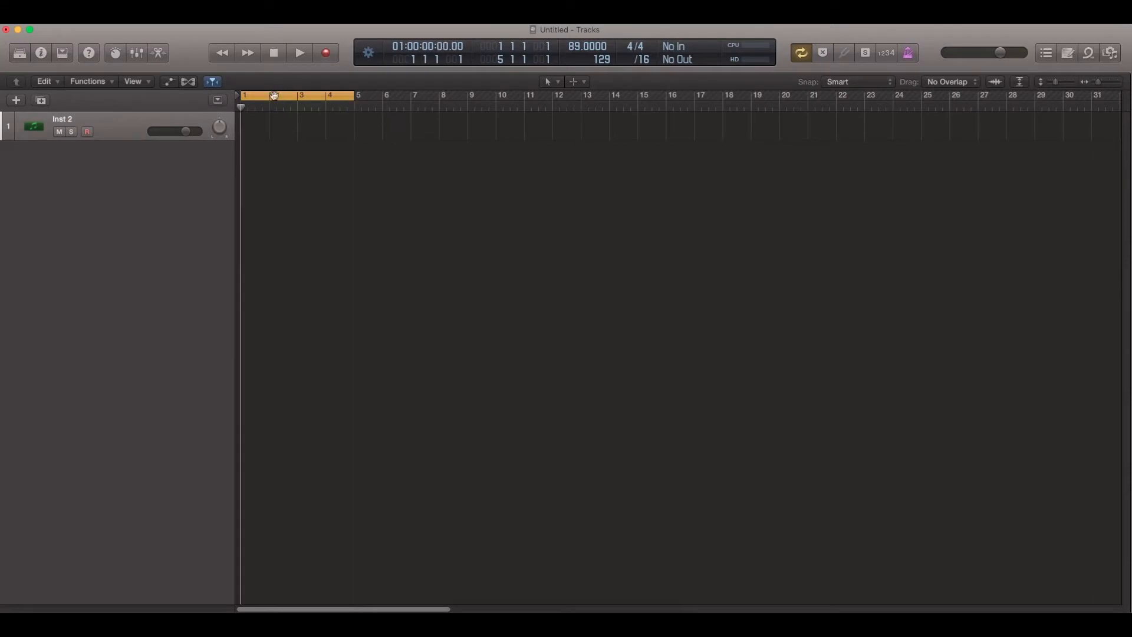
Open the Loop Browser and add the Fantasy Synth 03 loop at bar 1 on a new track without importing its tempo.
{"action": "left_click", "coordinate": [111, 130]}
{"action": "left_click", "coordinate": [1100, 53]}
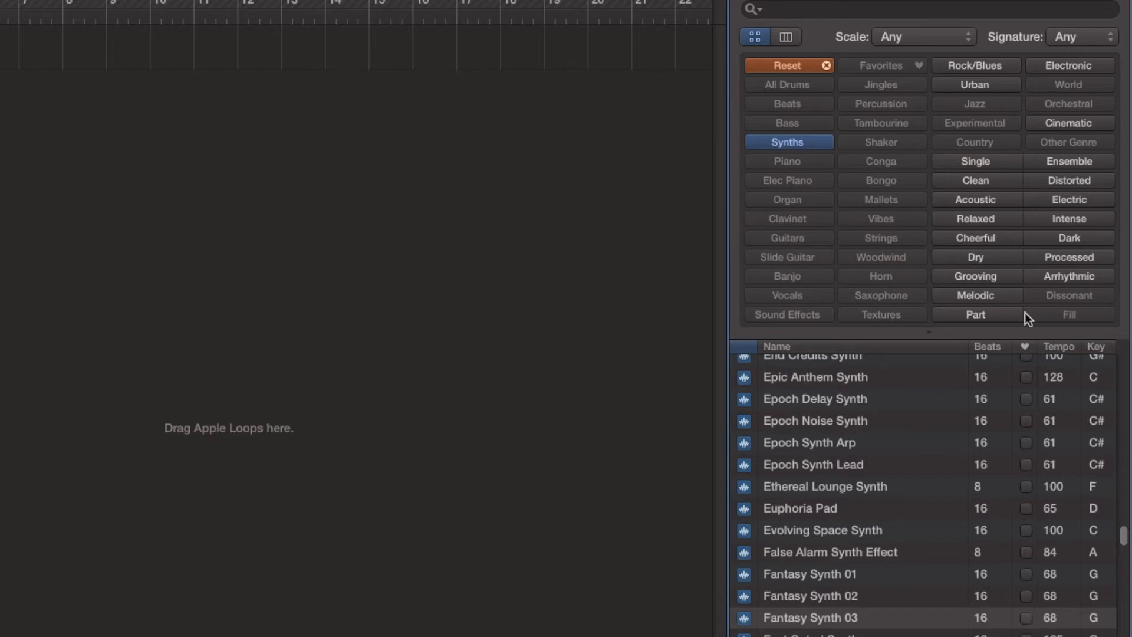
{"action": "scroll", "coordinate": [989, 374], "scroll_direction": "down", "scroll_amount": 1}
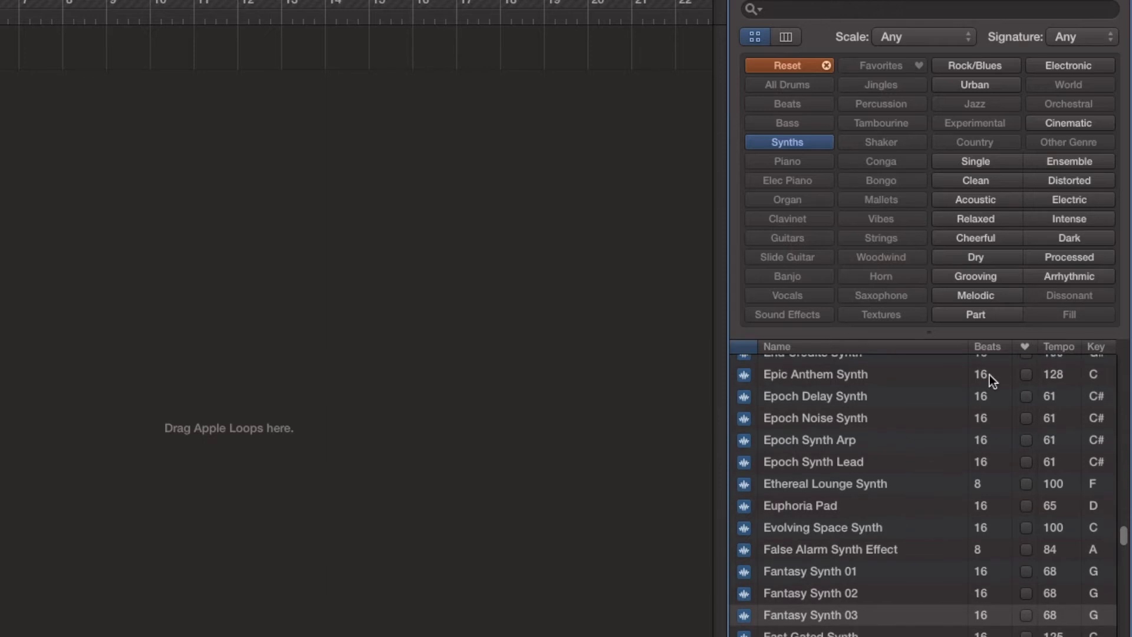
{"action": "scroll", "coordinate": [989, 373], "scroll_direction": "up", "scroll_amount": 1}
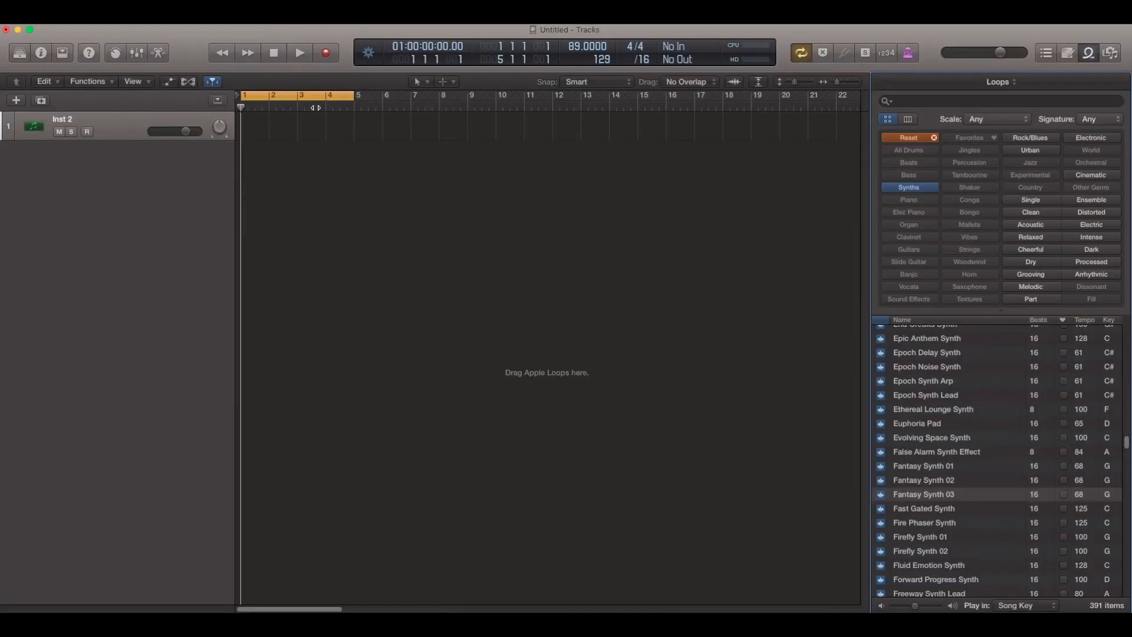
{"action": "left_click_drag", "start_coordinate": [893, 494], "coordinate": [321, 188]}
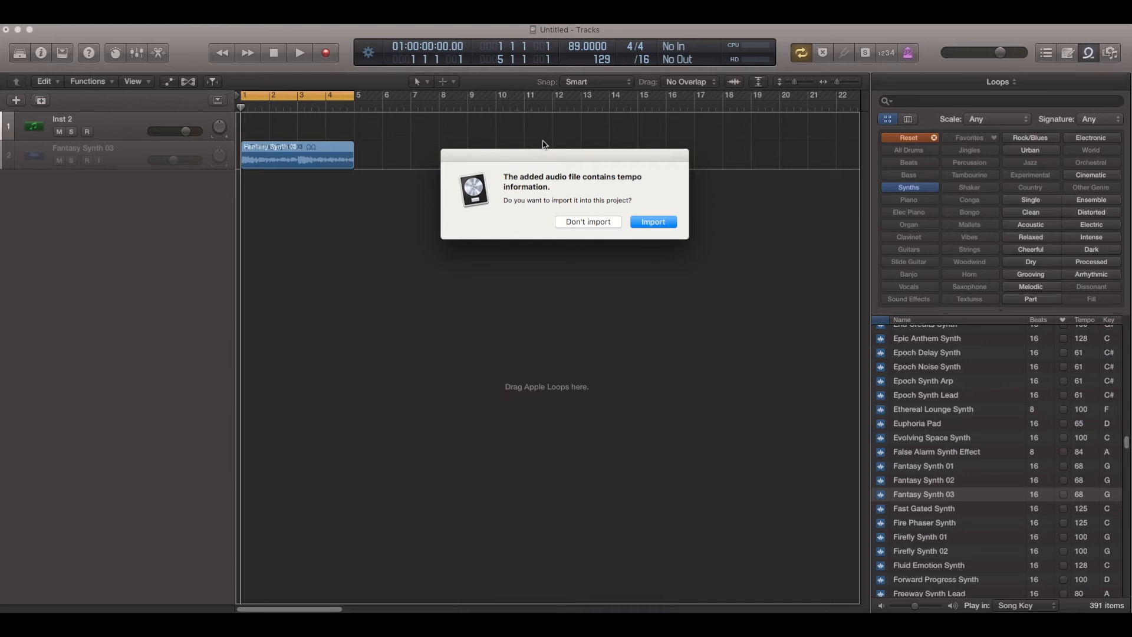
{"action": "left_click", "coordinate": [595, 222]}
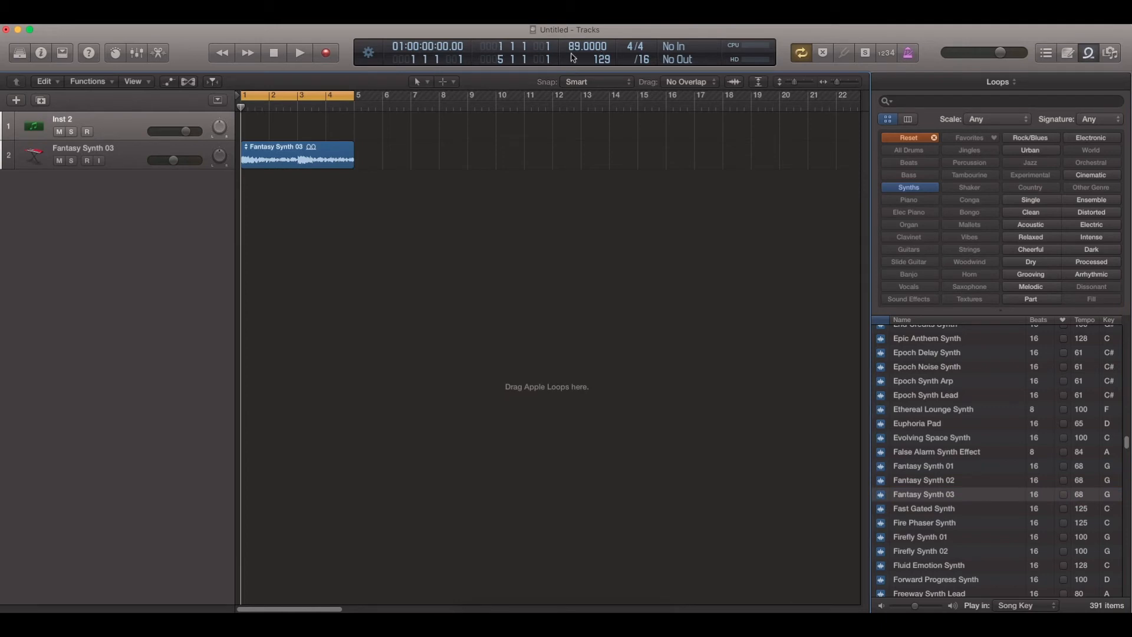
Place the playhead at bar 3, play the Fantasy Synth 03 loop within the cycle range, and stop playback.
{"action": "left_click_drag", "start_coordinate": [572, 49], "coordinate": [579, 49]}
{"action": "key", "text": "space"}
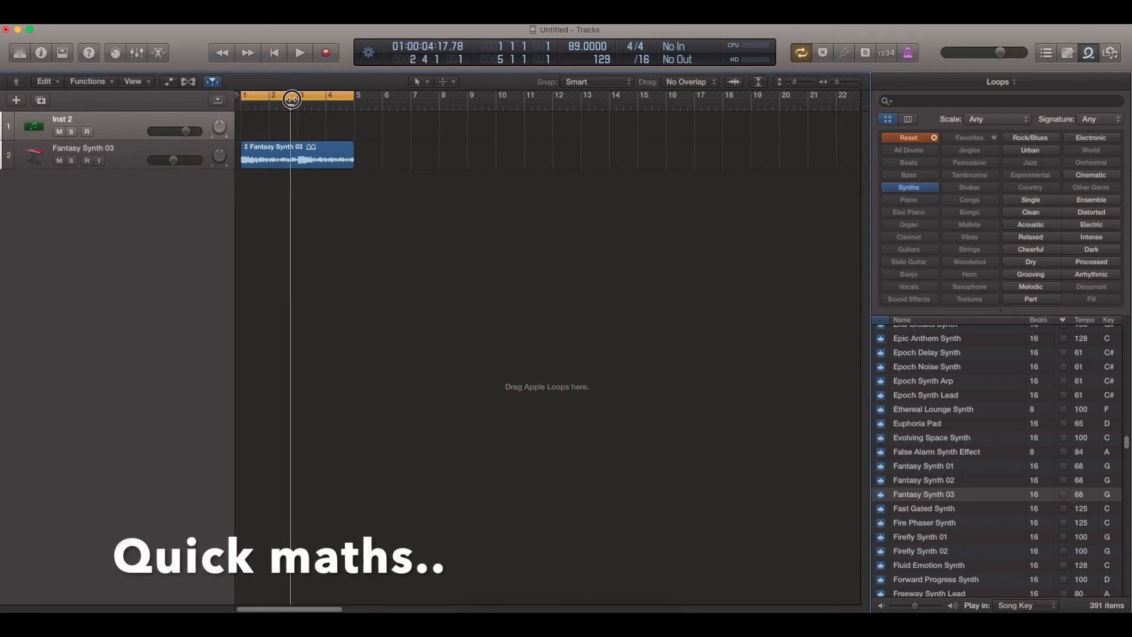
{"action": "left_click_drag", "start_coordinate": [293, 100], "coordinate": [298, 101]}
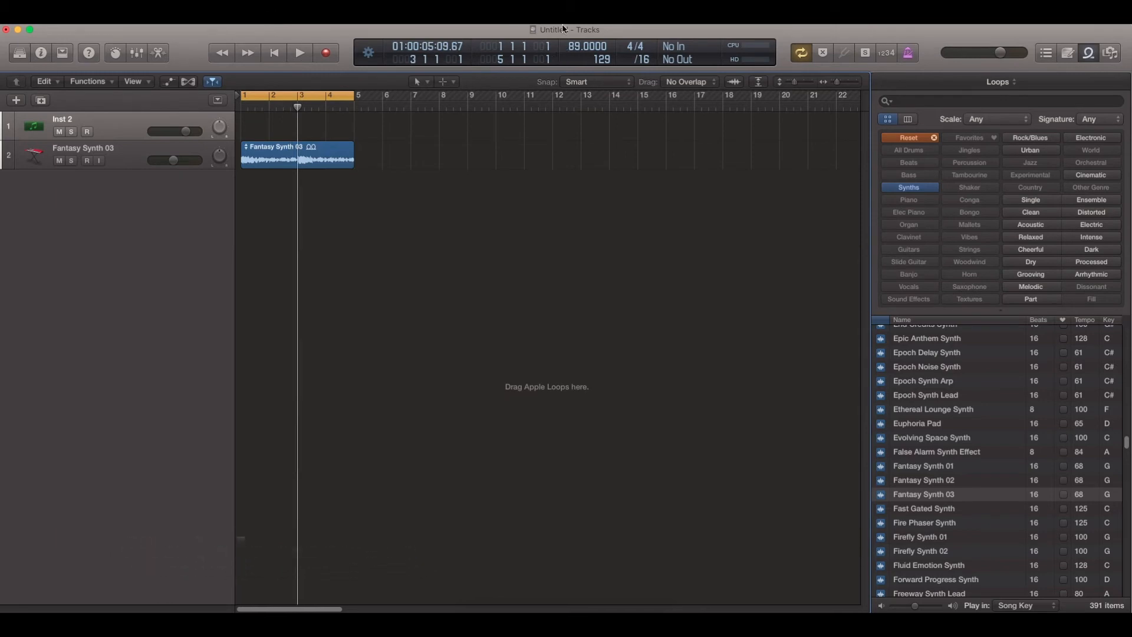
{"action": "left_click", "coordinate": [531, 295]}
{"action": "key", "text": "space"}
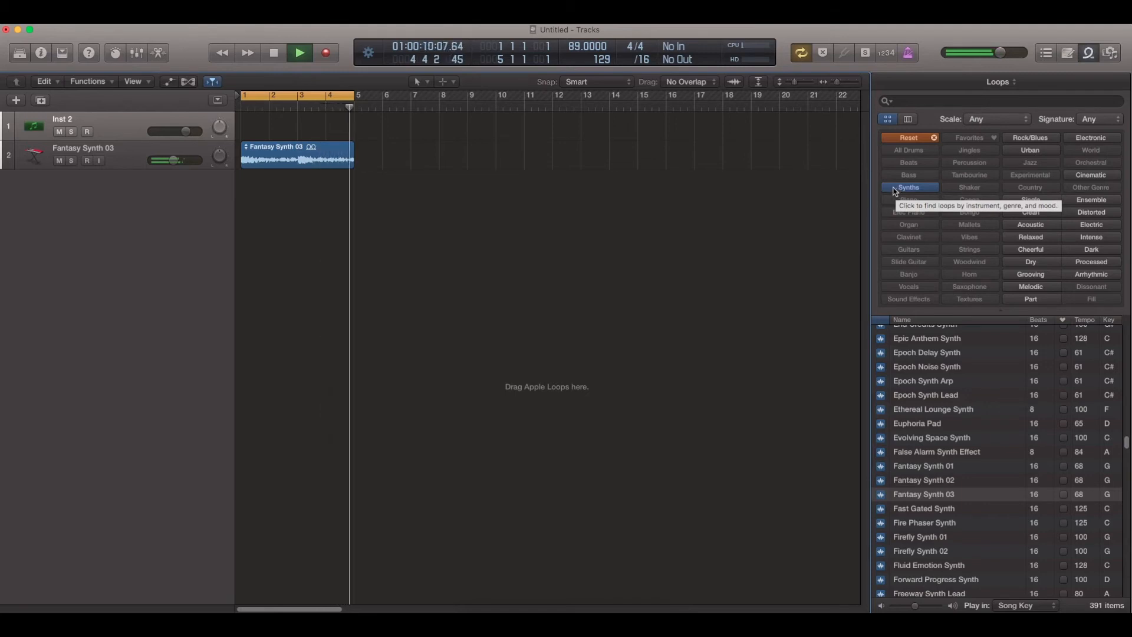
{"action": "key", "text": "space"}
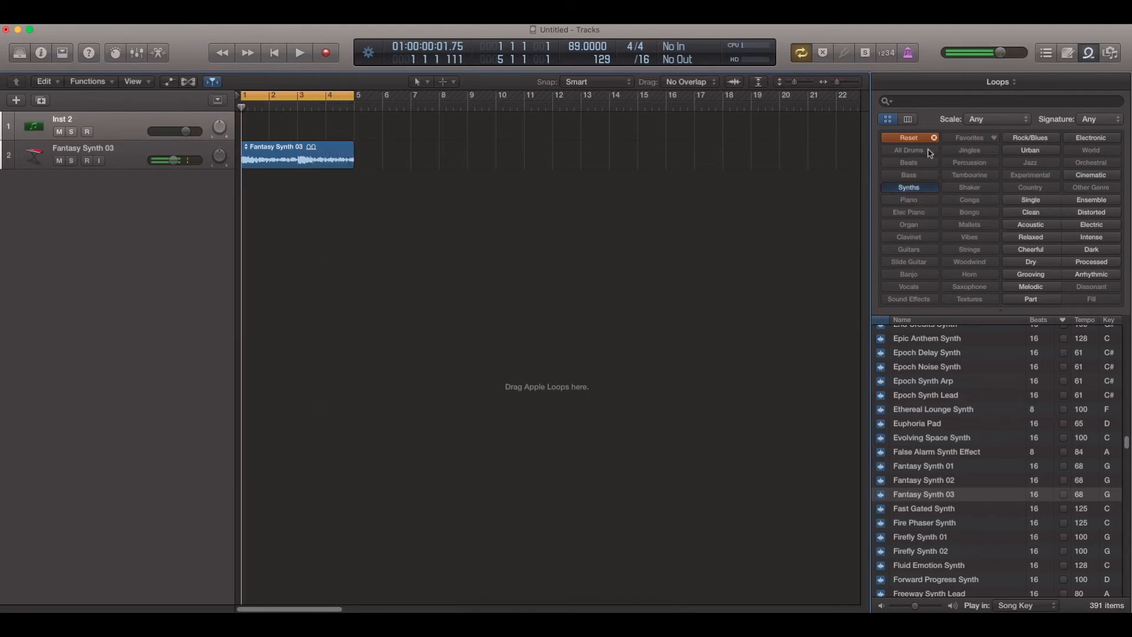
Reset the loop filters, show only Beats loops, and preview the Crossroads Beat loop.
{"action": "left_click", "coordinate": [911, 138]}
{"action": "left_click", "coordinate": [911, 162]}
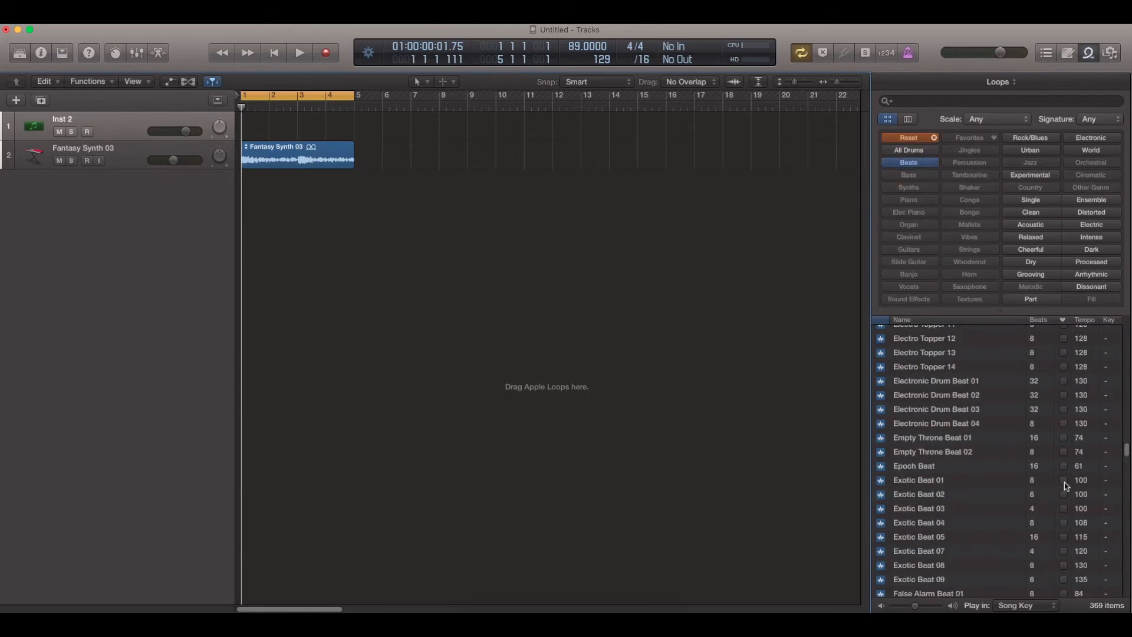
{"action": "left_click_drag", "start_coordinate": [1127, 448], "coordinate": [1124, 340]}
{"action": "scroll", "coordinate": [995, 504], "scroll_direction": "down", "scroll_amount": 2}
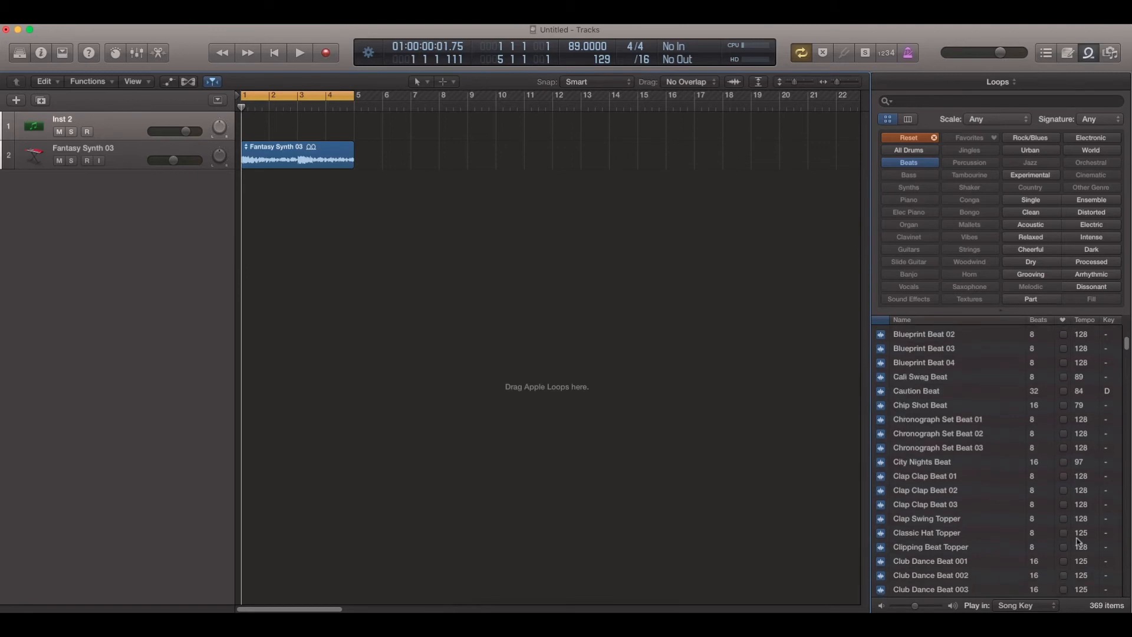
{"action": "left_click_drag", "start_coordinate": [1124, 347], "coordinate": [1101, 399]}
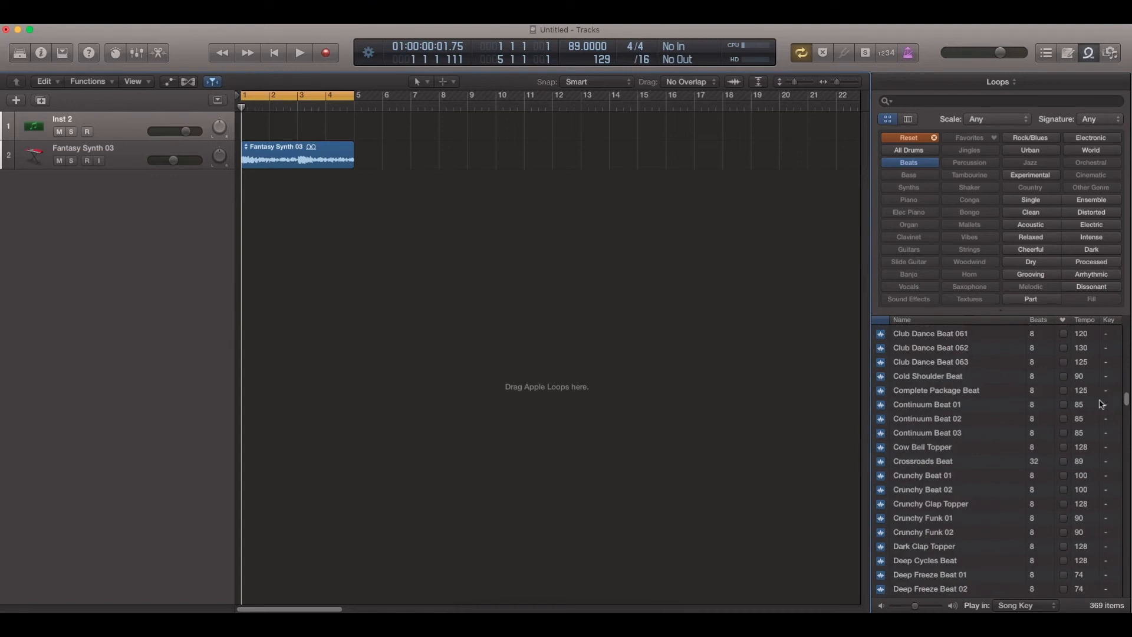
{"action": "left_click", "coordinate": [993, 463]}
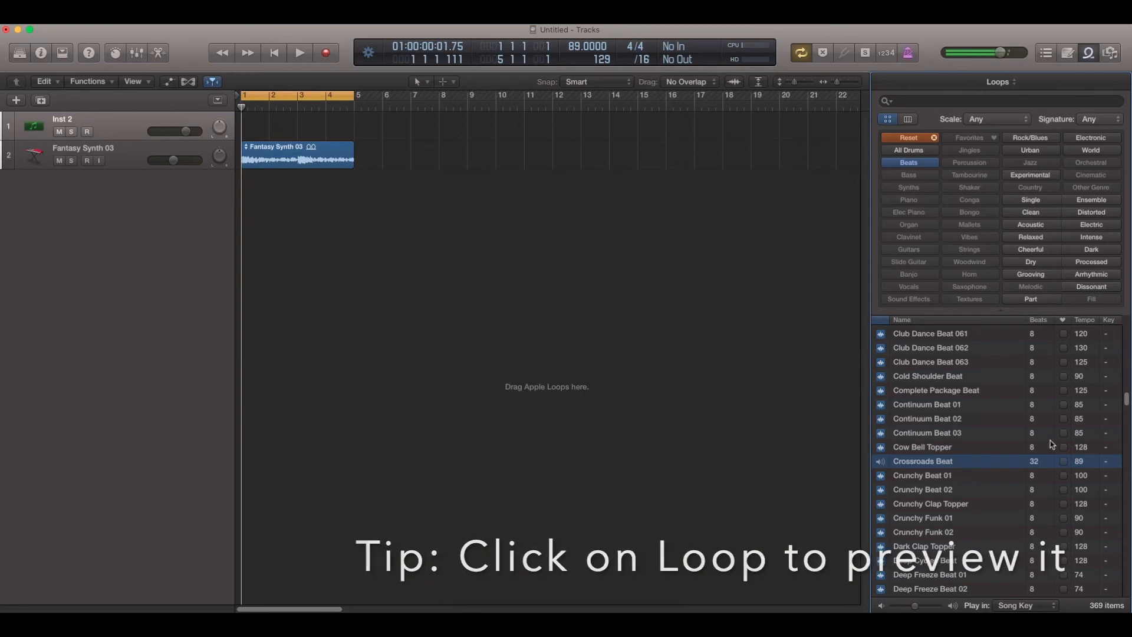
{"action": "key", "text": "space"}
{"action": "key", "text": "space"}
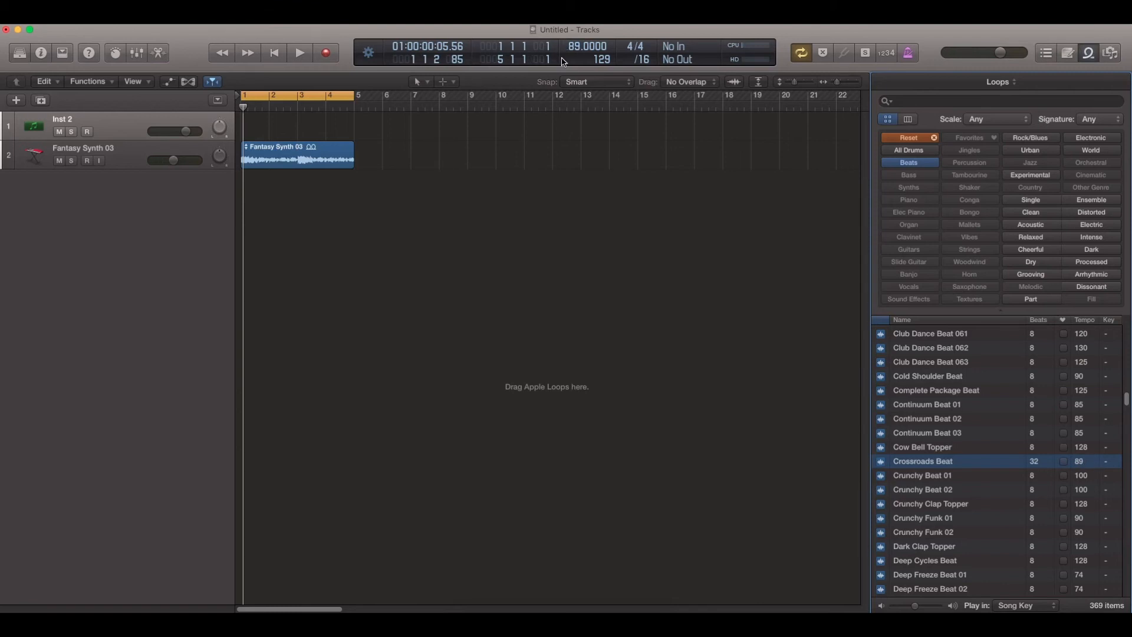
Add the Crossroads Beat loop on a new track below Fantasy Synth 03 with its region starting at bar 1.
{"action": "left_click_drag", "start_coordinate": [880, 461], "coordinate": [298, 153]}
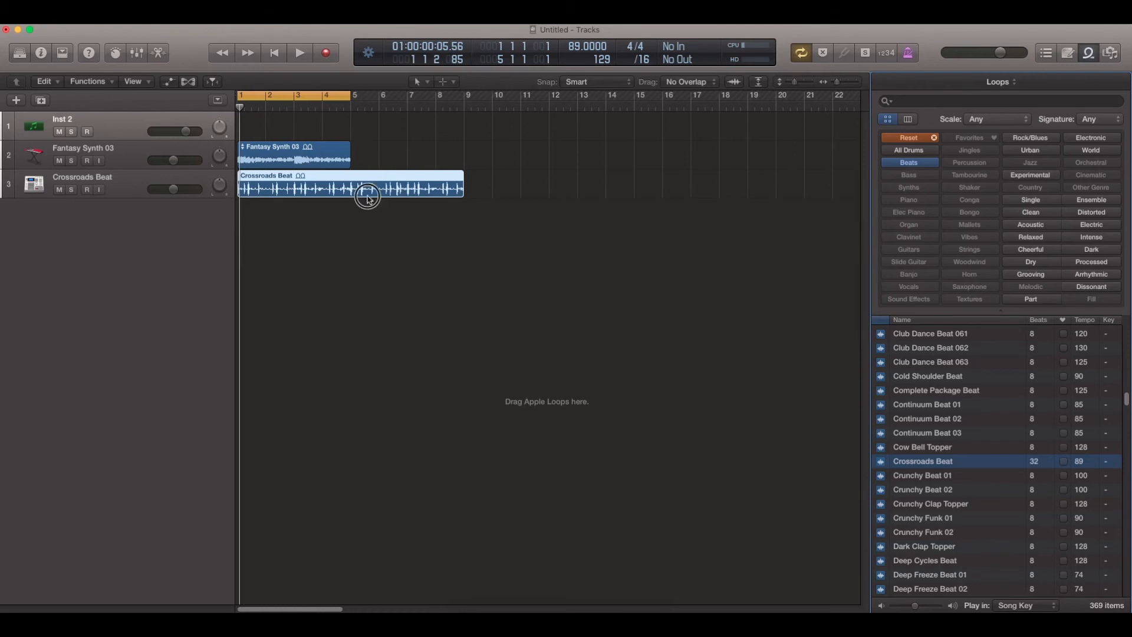
{"action": "left_click_drag", "start_coordinate": [330, 188], "coordinate": [477, 76]}
{"action": "left_click_drag", "start_coordinate": [444, 130], "coordinate": [250, 195]}
{"action": "left_click", "coordinate": [355, 258]}
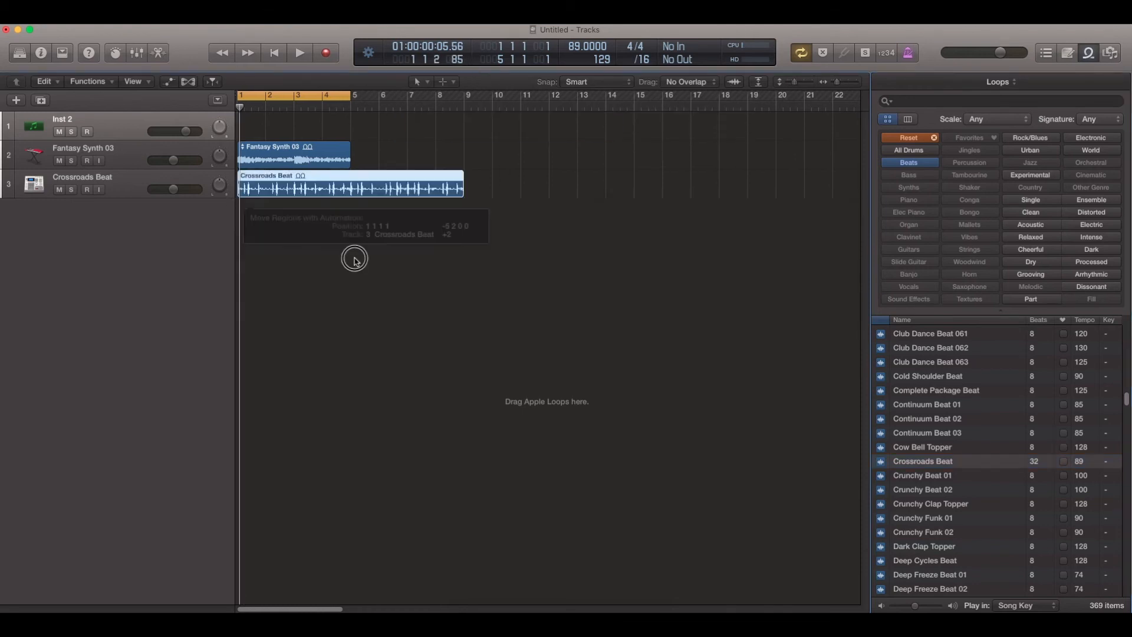
Loop the Fantasy Synth 03 region so it repeats until bar 9, matching the end of the Crossroads Beat region.
{"action": "left_click", "coordinate": [346, 187]}
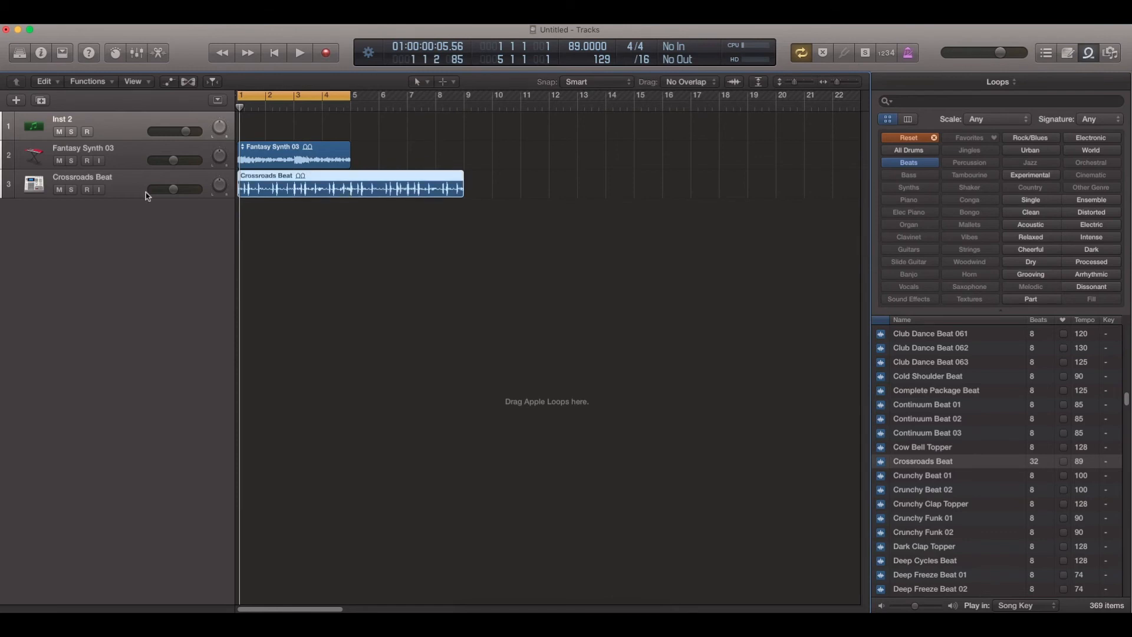
{"action": "left_click", "coordinate": [391, 151]}
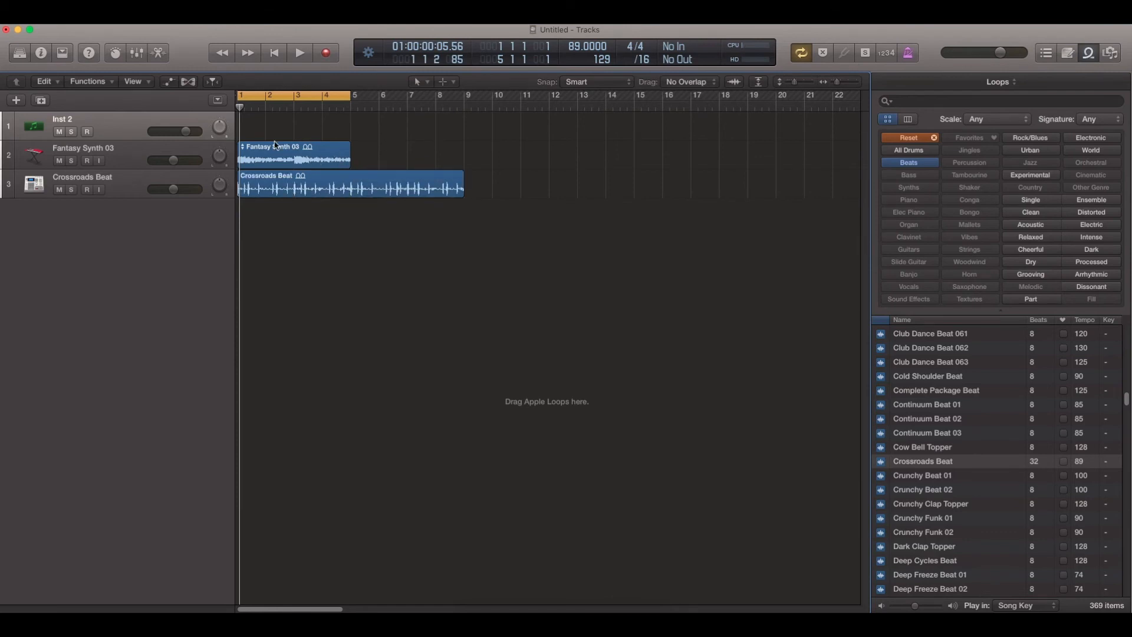
{"action": "left_click", "coordinate": [314, 165]}
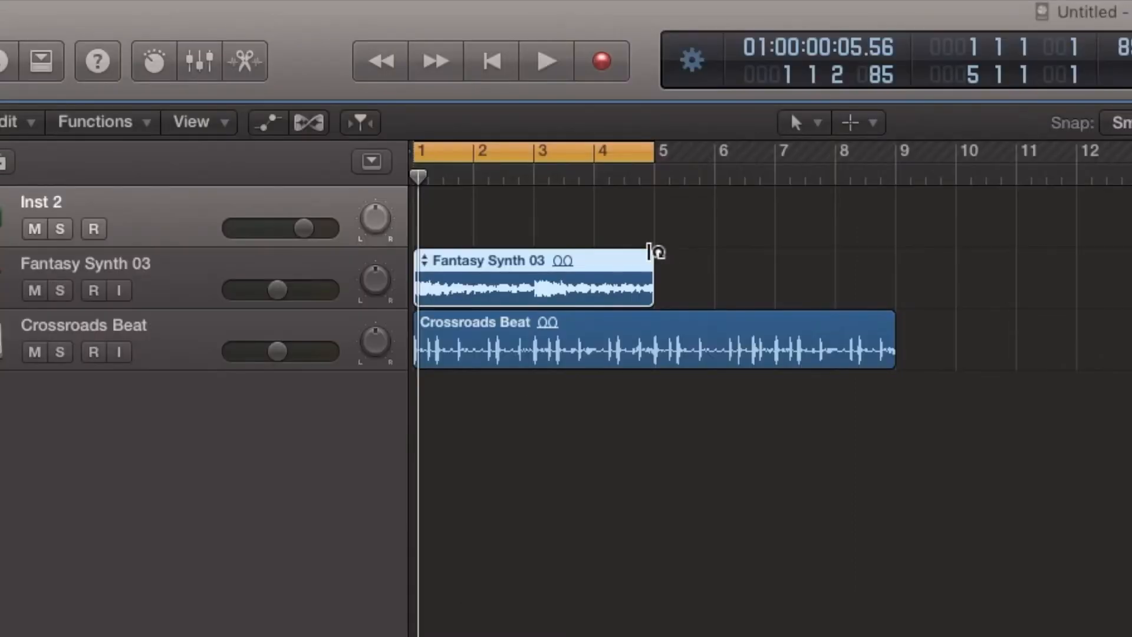
{"action": "left_click_drag", "start_coordinate": [654, 252], "coordinate": [895, 248]}
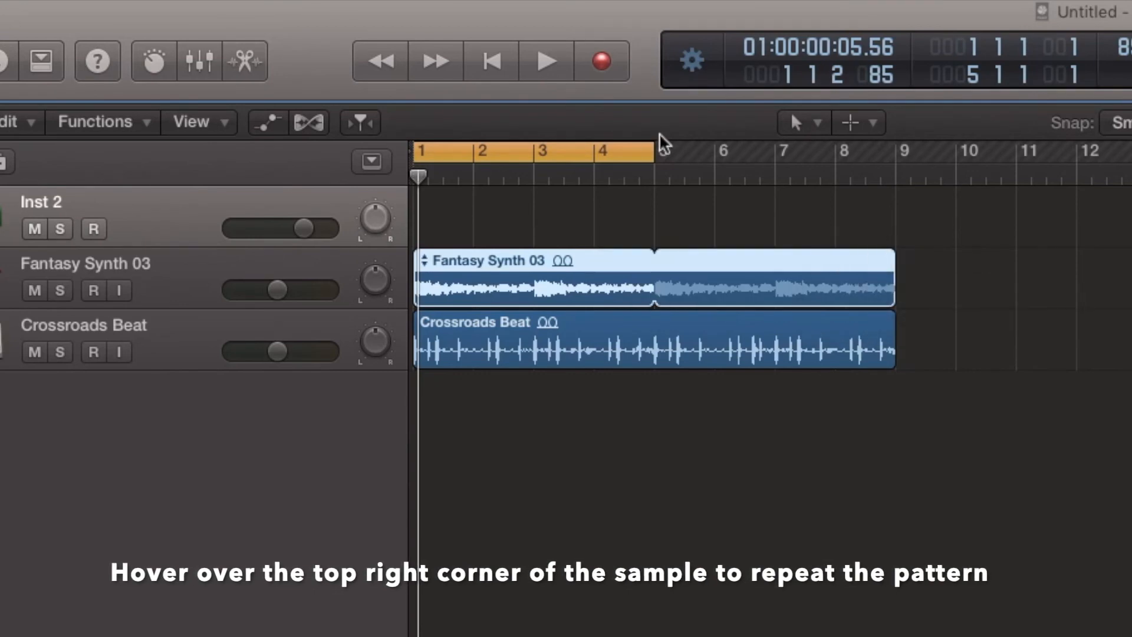
Extend the cycle range to end at bar 9, play both loops together, and stop playback.
{"action": "left_click_drag", "start_coordinate": [654, 152], "coordinate": [896, 151]}
{"action": "left_click", "coordinate": [677, 200]}
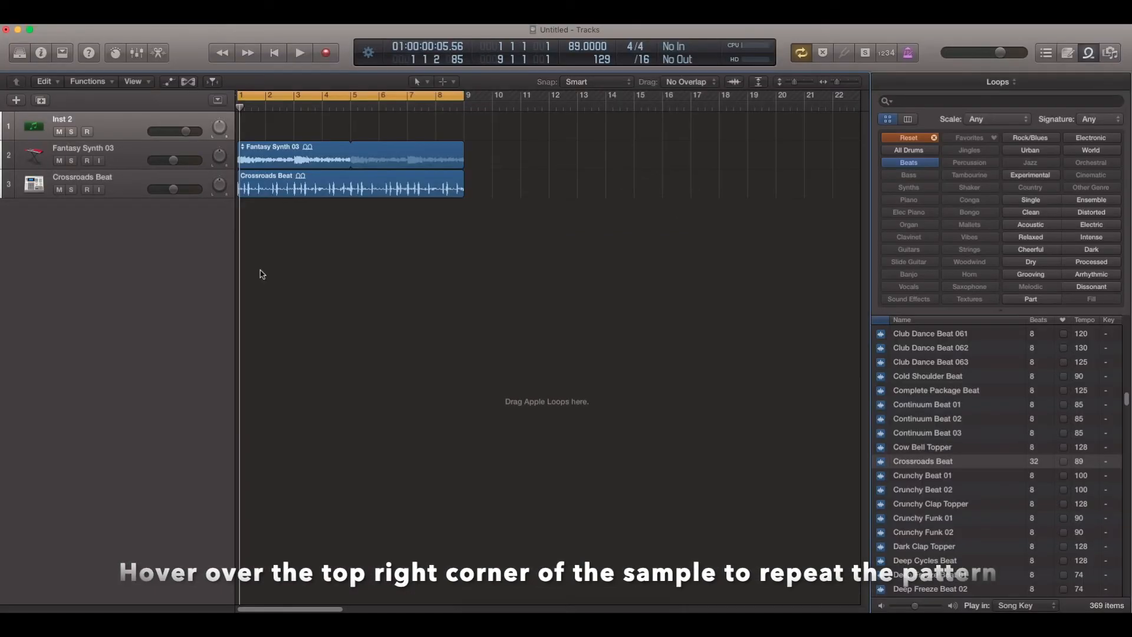
{"action": "key", "text": "space"}
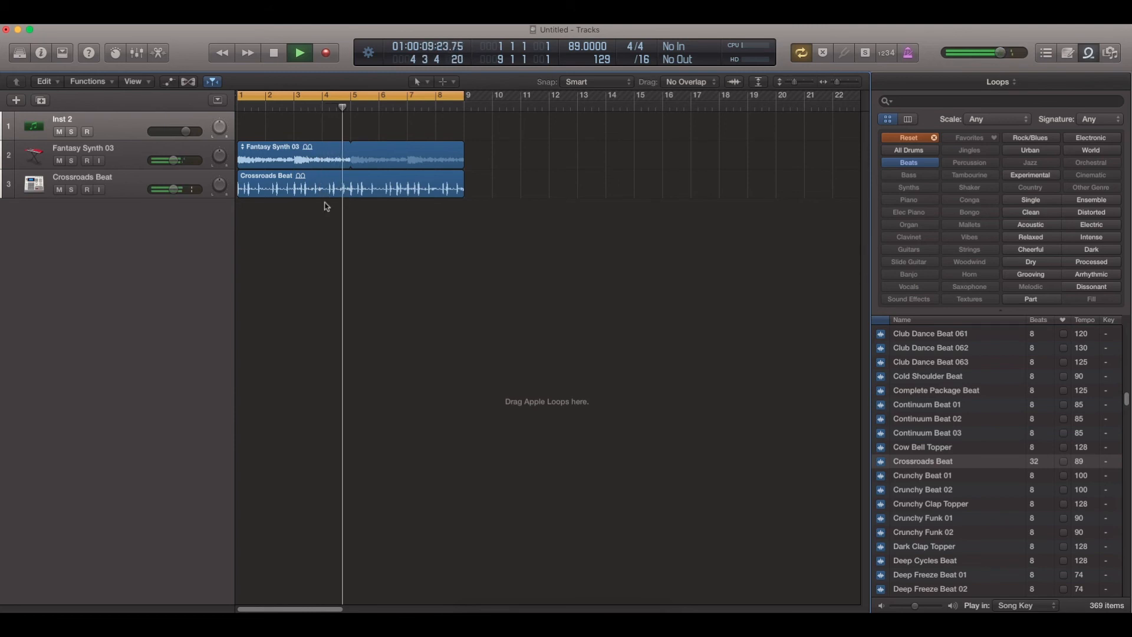
{"action": "key", "text": "space"}
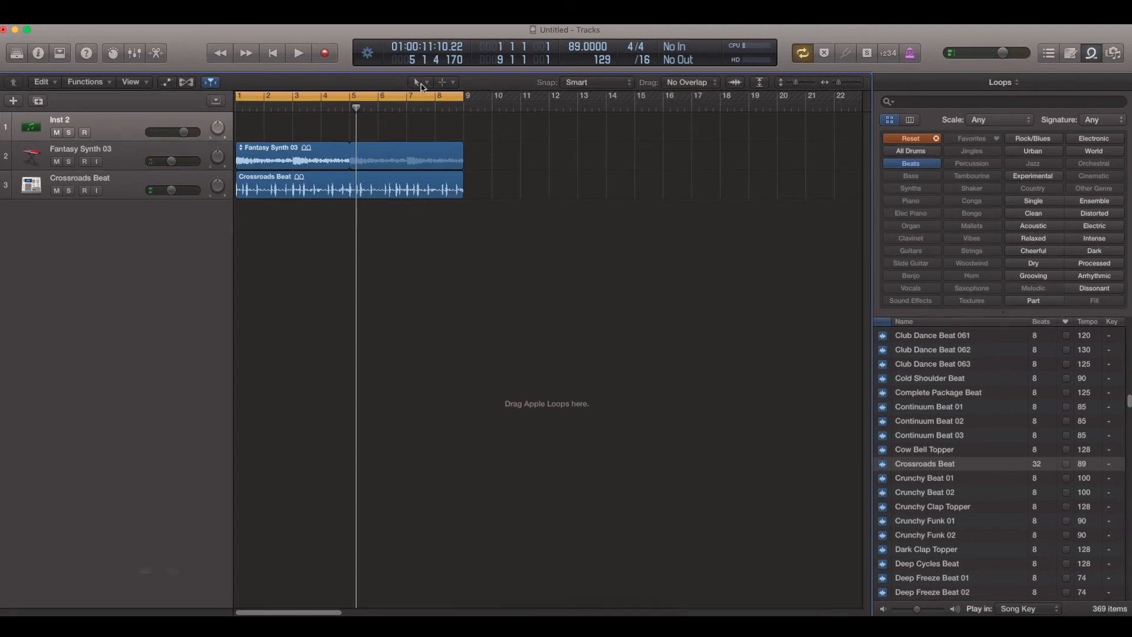
{"action": "left_click", "coordinate": [419, 83]}
{"action": "left_click", "coordinate": [546, 163]}
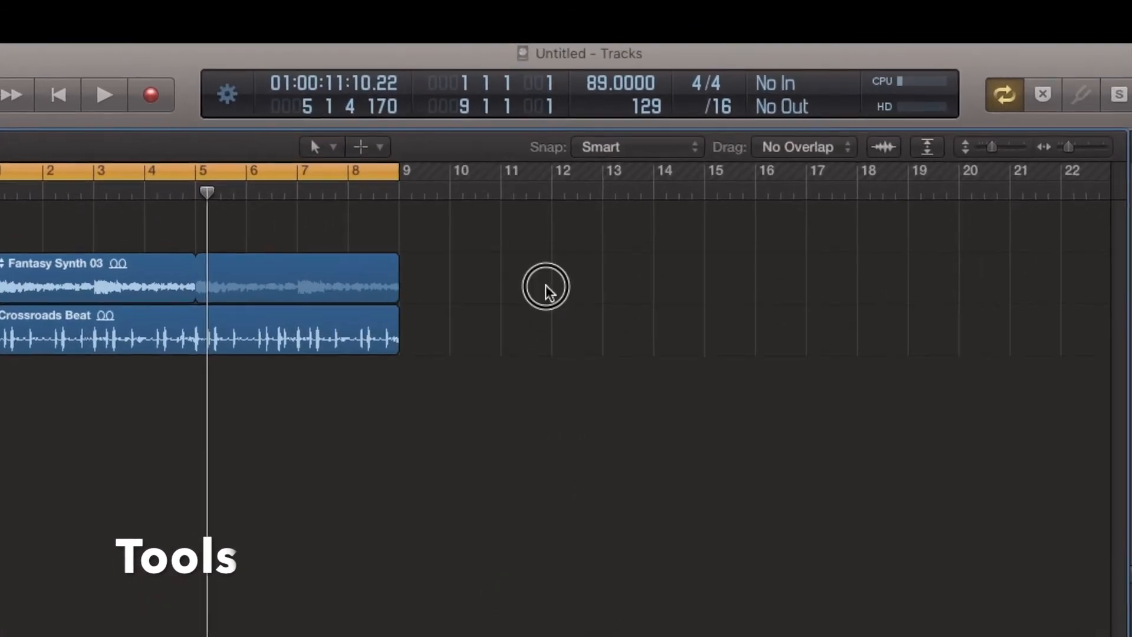
{"action": "left_click_drag", "start_coordinate": [546, 287], "coordinate": [55, 386]}
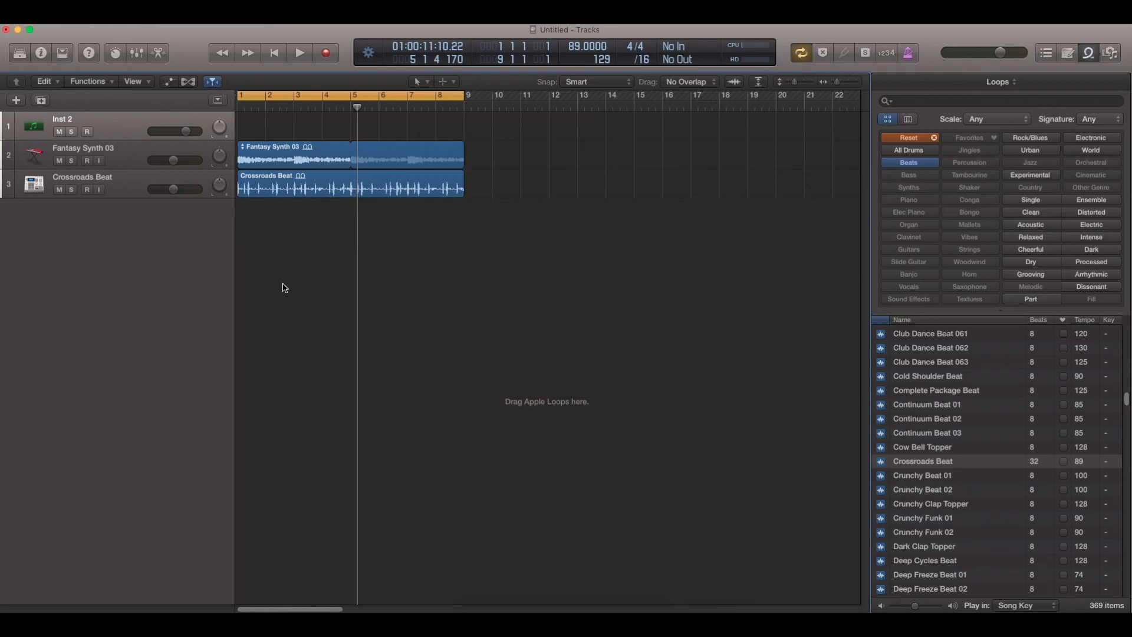
{"action": "left_click", "coordinate": [99, 170]}
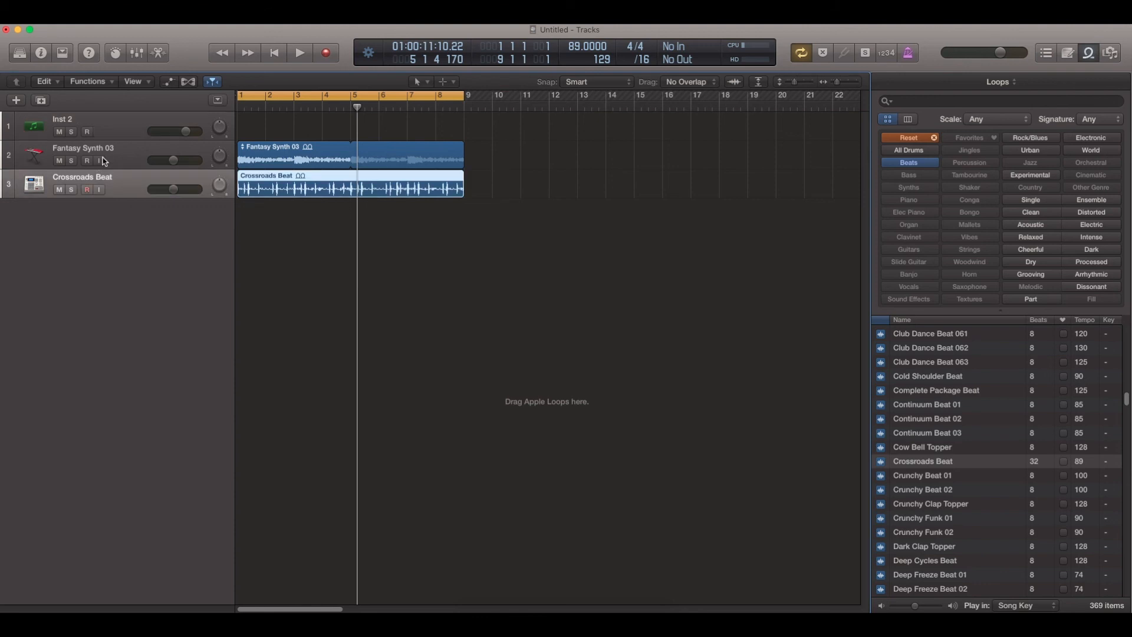
{"action": "left_click", "coordinate": [99, 166]}
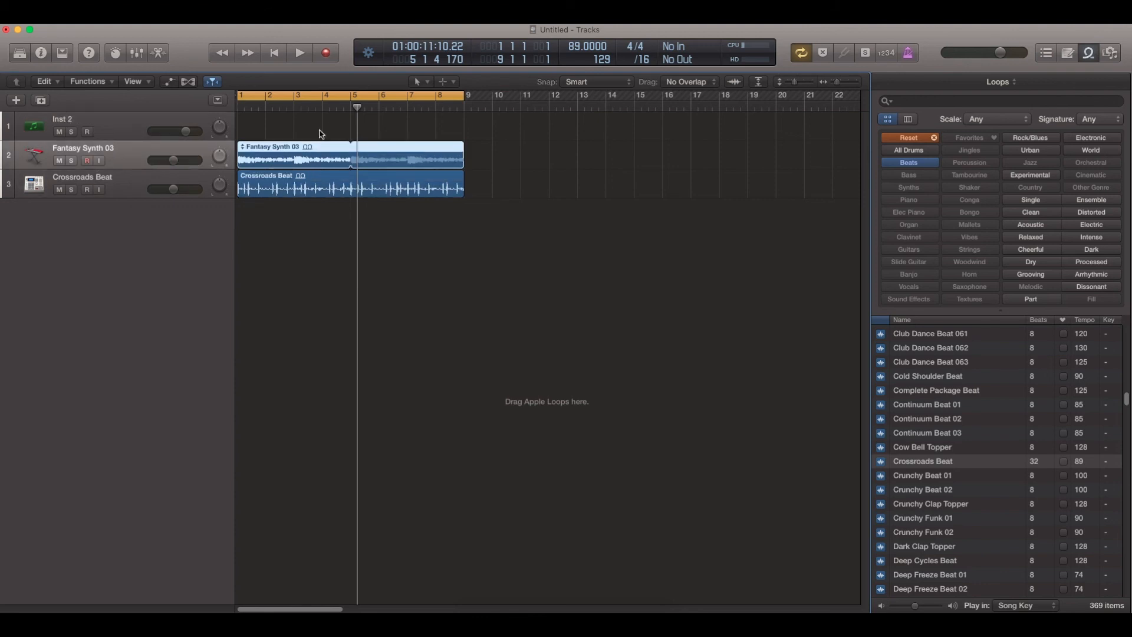
Draw one-bar empty regions at bars 1, 3, 5 and 7 on the Inst 2 track with the Pencil tool.
{"action": "left_click", "coordinate": [320, 131]}
{"action": "left_click", "coordinate": [414, 81]}
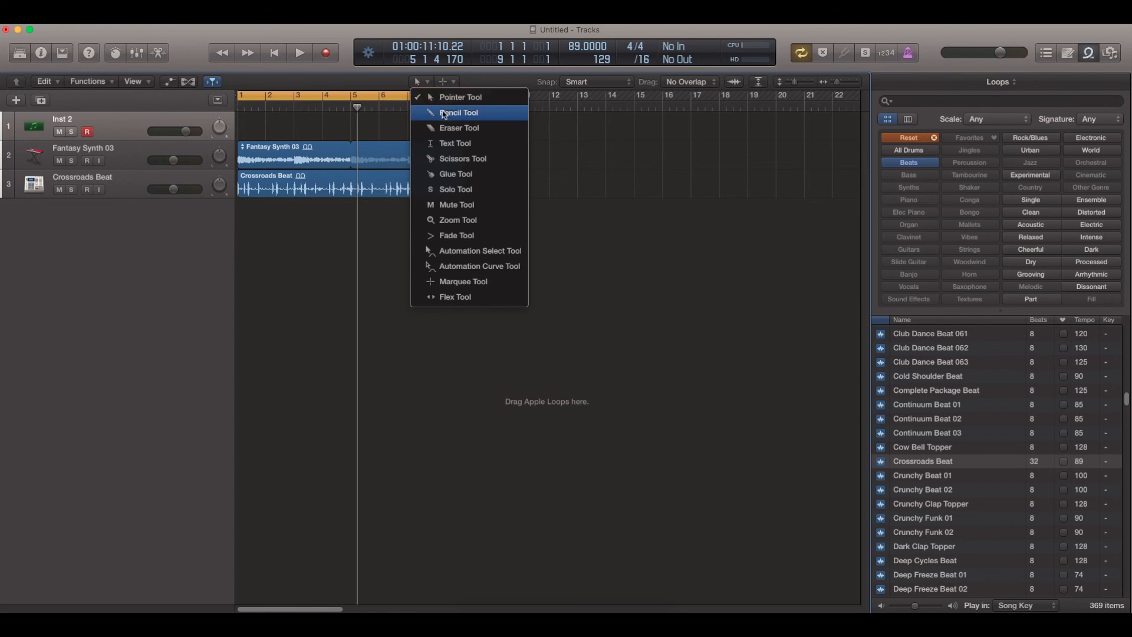
{"action": "left_click", "coordinate": [444, 114]}
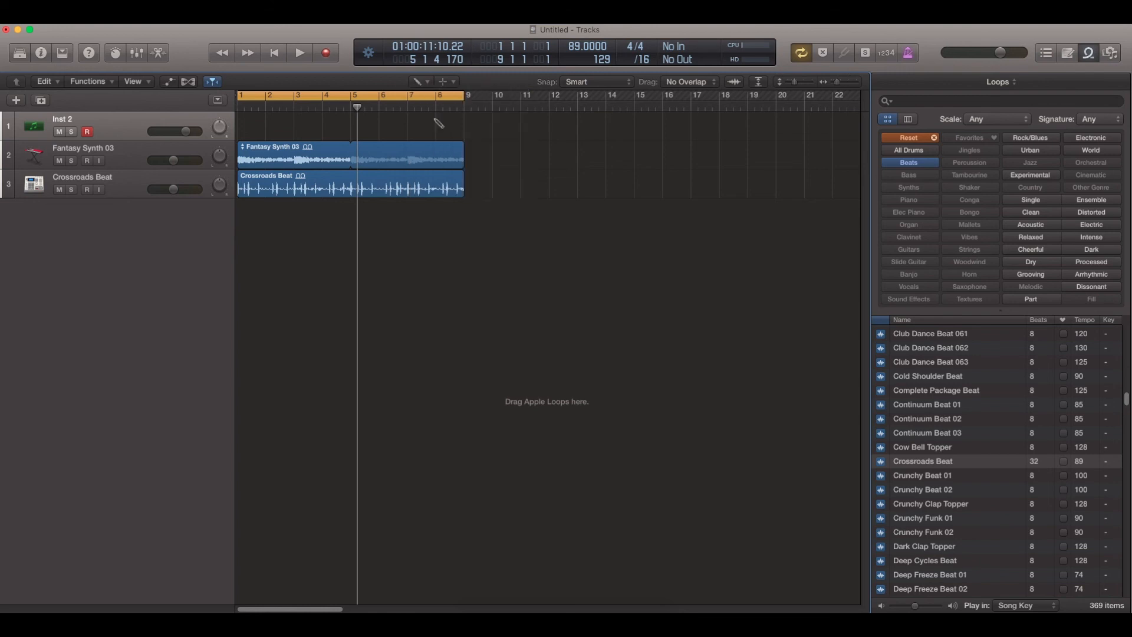
{"action": "left_click", "coordinate": [254, 131]}
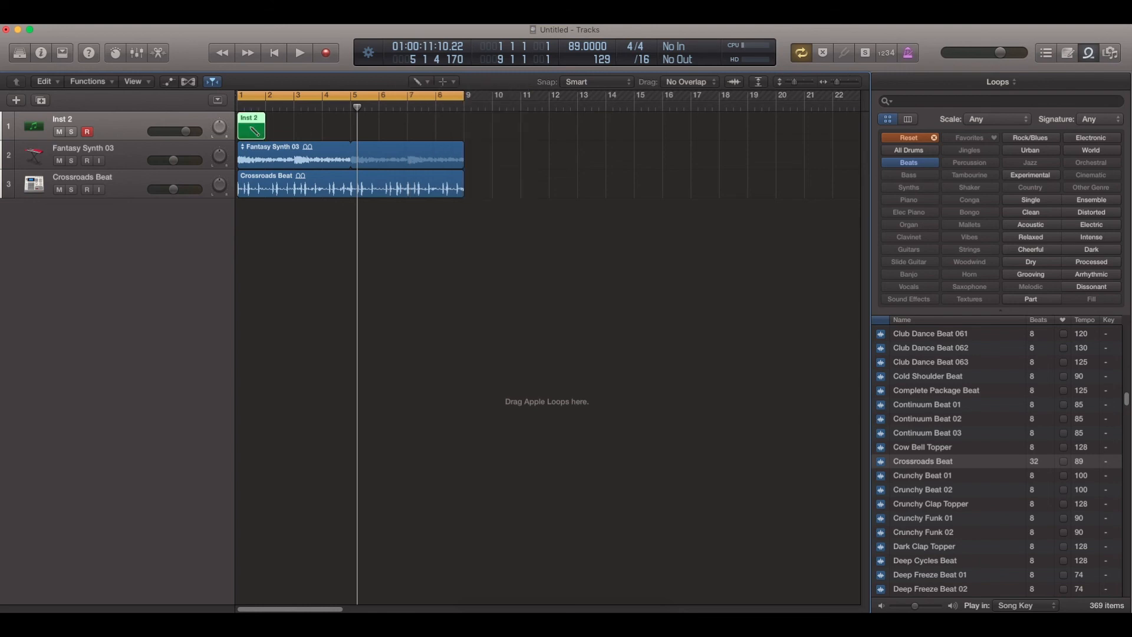
{"action": "left_click", "coordinate": [308, 130]}
{"action": "left_click", "coordinate": [374, 131]}
{"action": "left_click", "coordinate": [427, 132]}
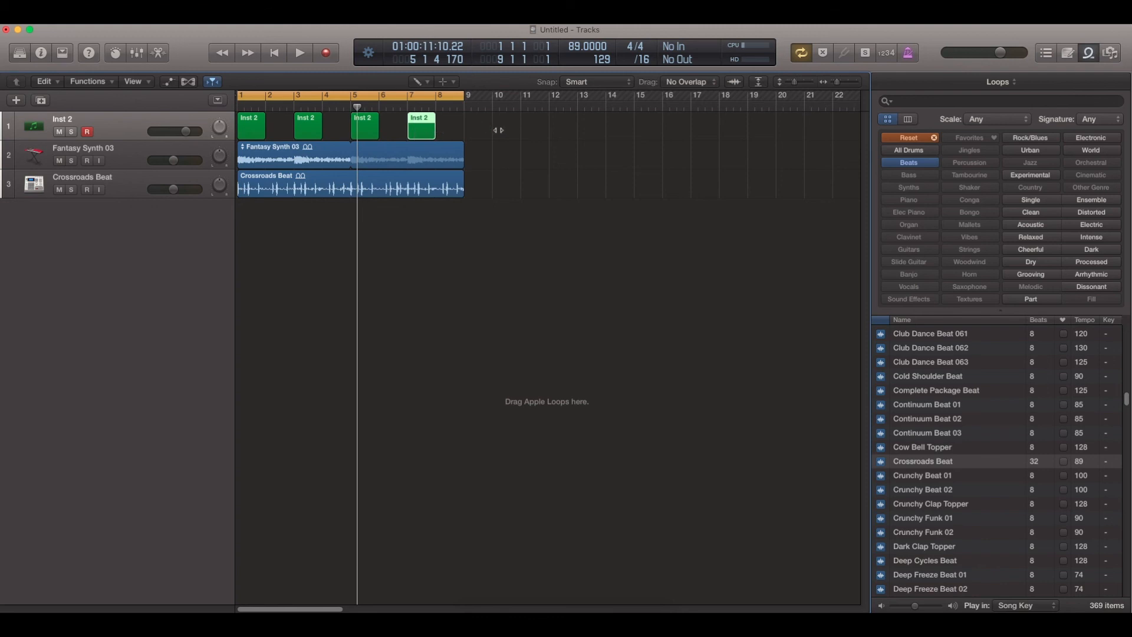
Split the Fantasy Synth 03 region with the Scissors tool late in bar 1, at bar 3, early in bar 4 and midway through bar 6.
{"action": "left_click", "coordinate": [425, 83]}
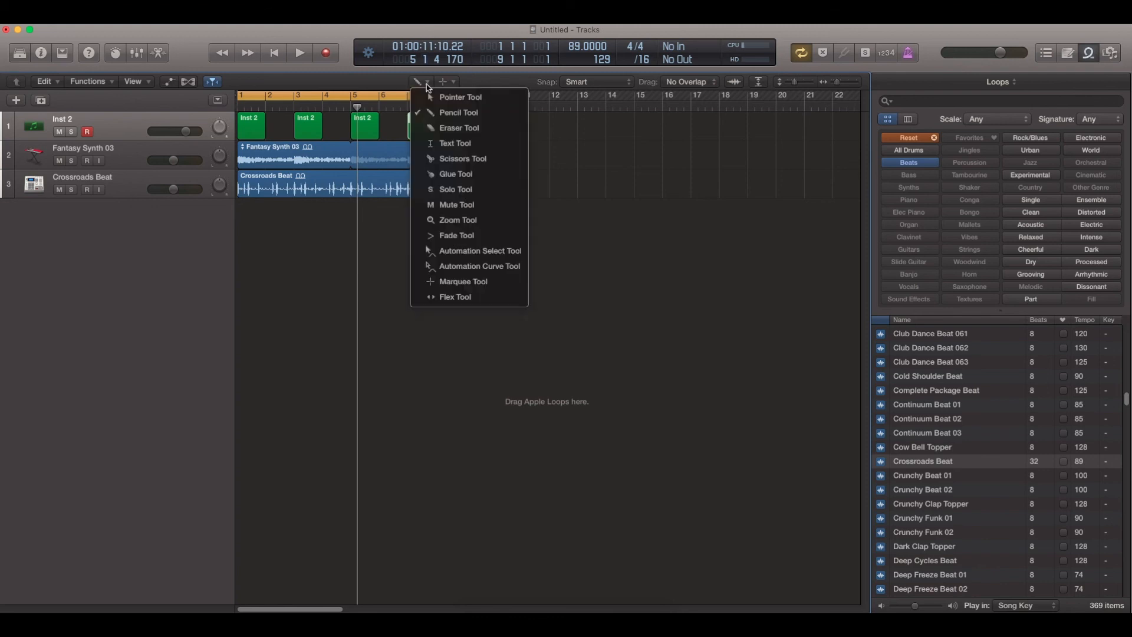
{"action": "left_click", "coordinate": [467, 164]}
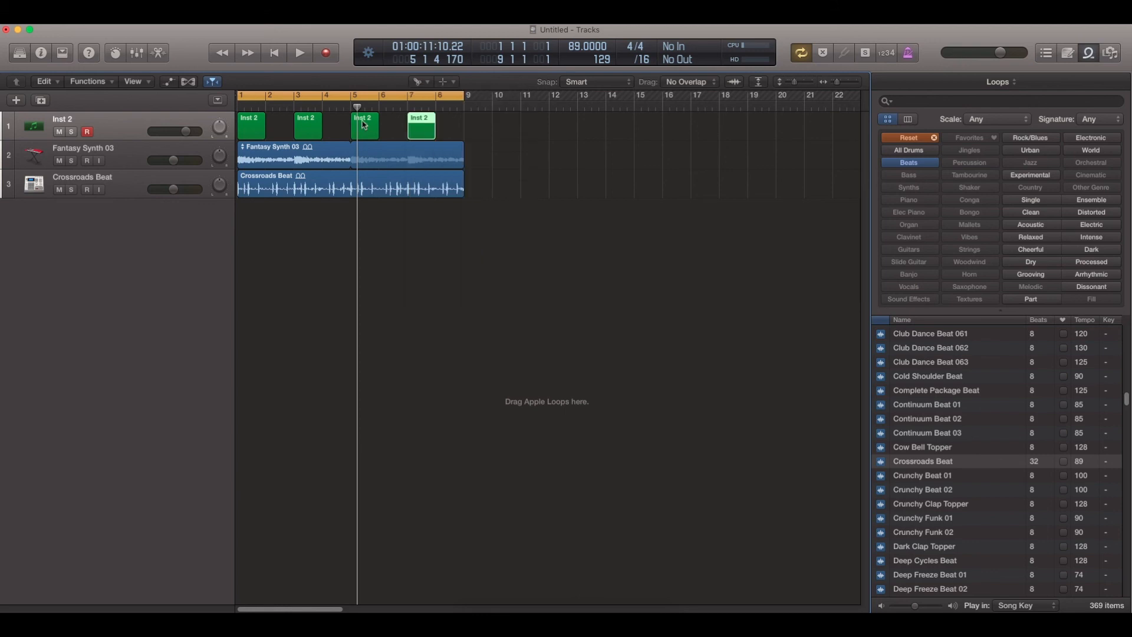
{"action": "left_click", "coordinate": [260, 164]}
{"action": "left_click", "coordinate": [295, 161]}
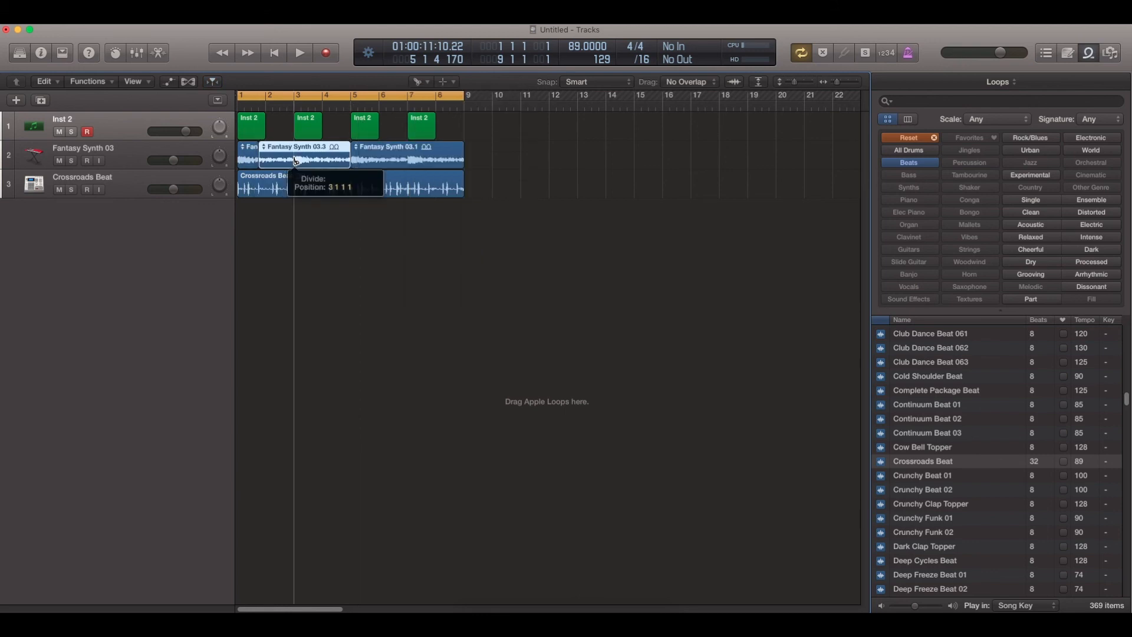
{"action": "left_click", "coordinate": [329, 163]}
{"action": "left_click", "coordinate": [394, 161]}
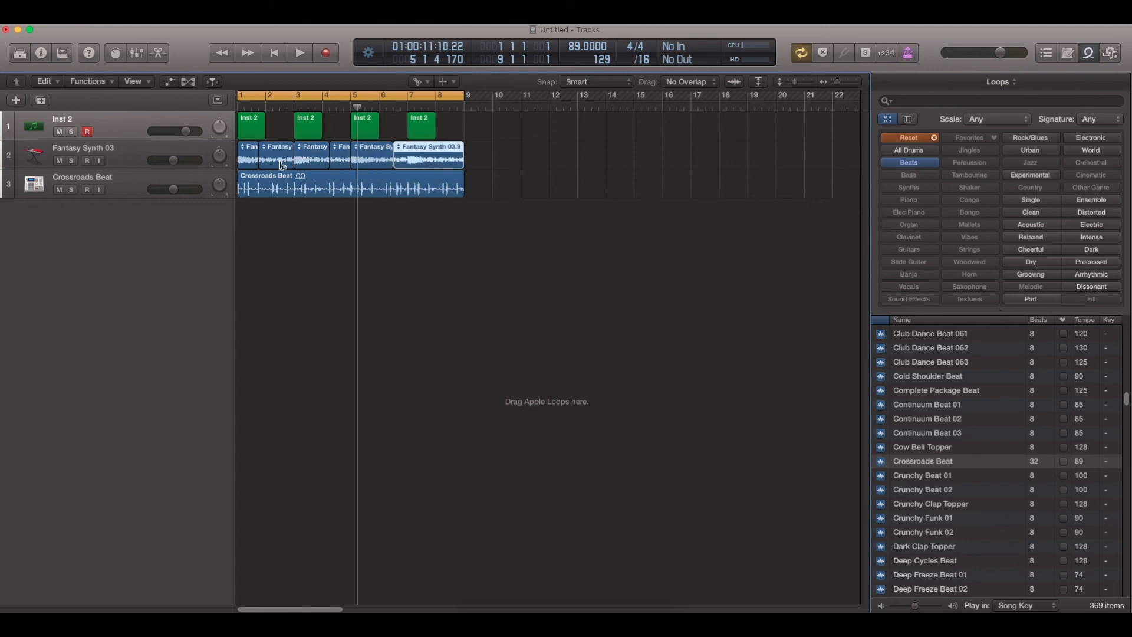
With the Pointer tool, trim the end of the second Fantasy Synth 03 slice and the start of the third, leaving a gap around bar 3.
{"action": "left_click", "coordinate": [424, 82]}
{"action": "left_click", "coordinate": [453, 96]}
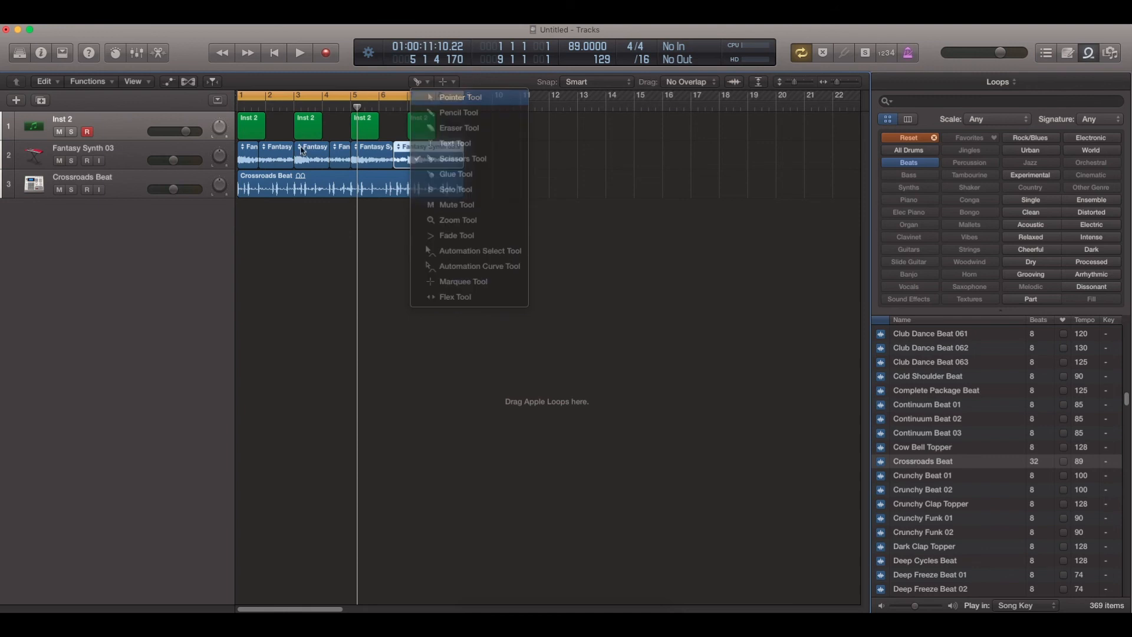
{"action": "left_click", "coordinate": [286, 164]}
{"action": "left_click_drag", "start_coordinate": [286, 163], "coordinate": [307, 164]}
{"action": "left_click", "coordinate": [295, 252]}
Place the playhead near bar 2, play across the gap in the Fantasy Synth 03 track, and stop playback.
{"action": "left_click_drag", "start_coordinate": [279, 109], "coordinate": [287, 110]}
{"action": "left_click", "coordinate": [272, 104]}
{"action": "key", "text": "space"}
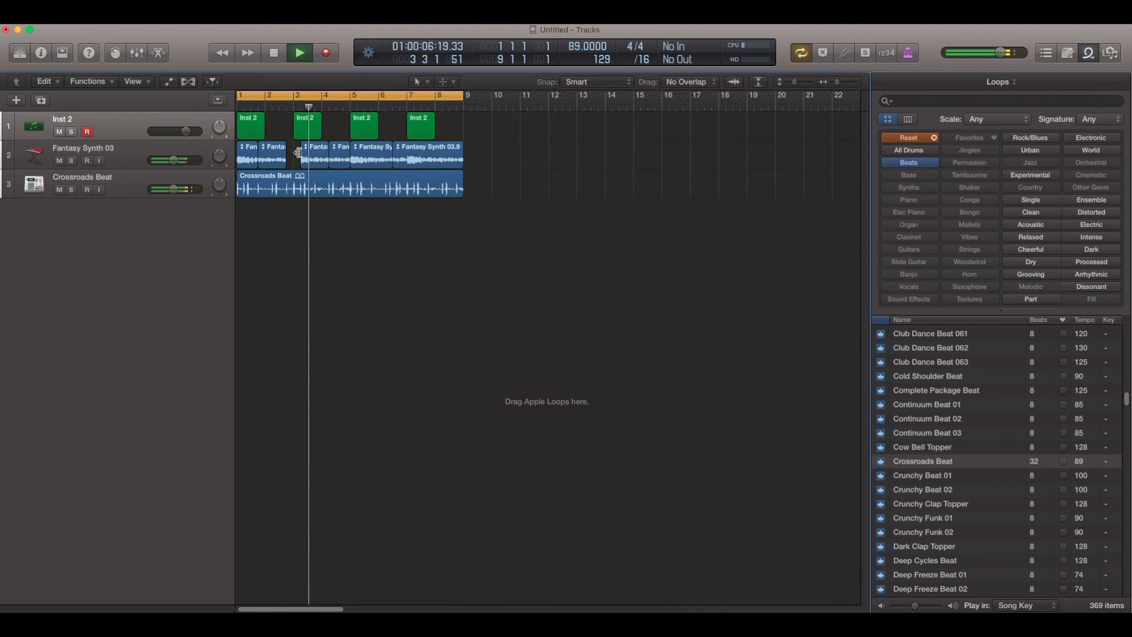
{"action": "key", "text": "space"}
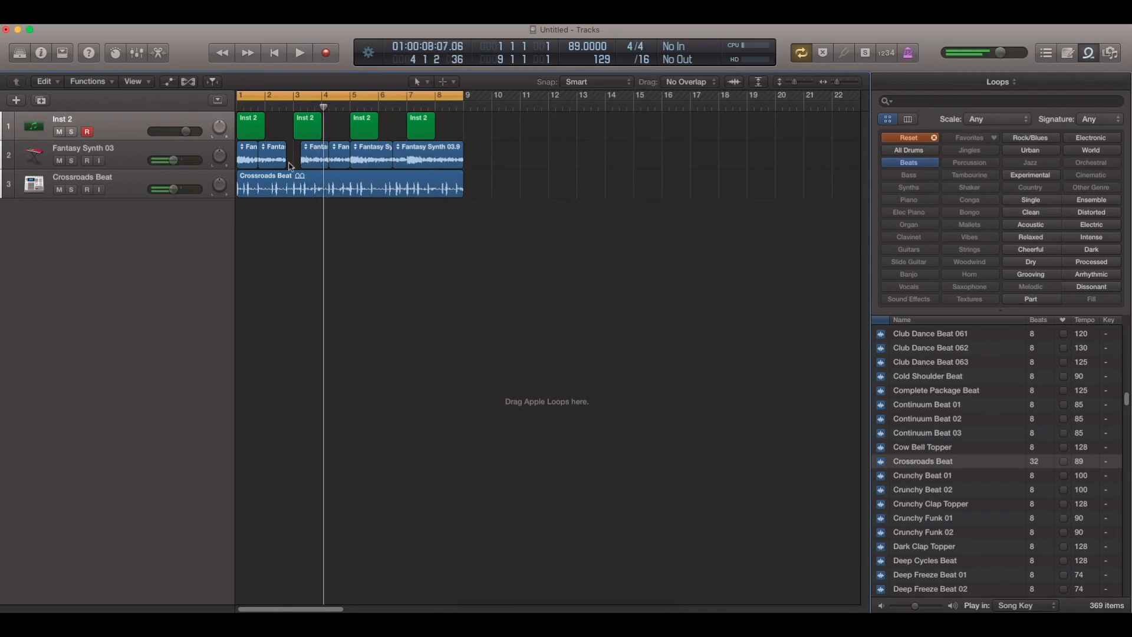